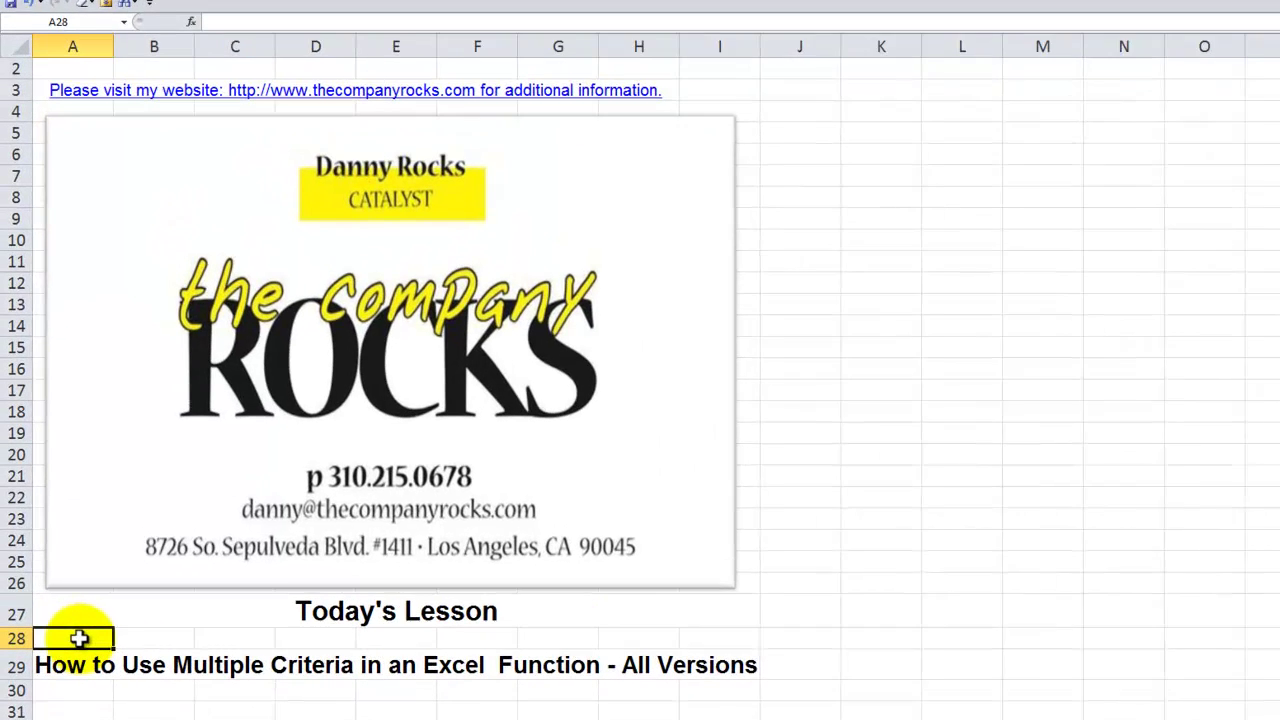
- Select the lesson title cell on the SumIFS worksheet
{"action": "left_click", "coordinate": [55, 635]}
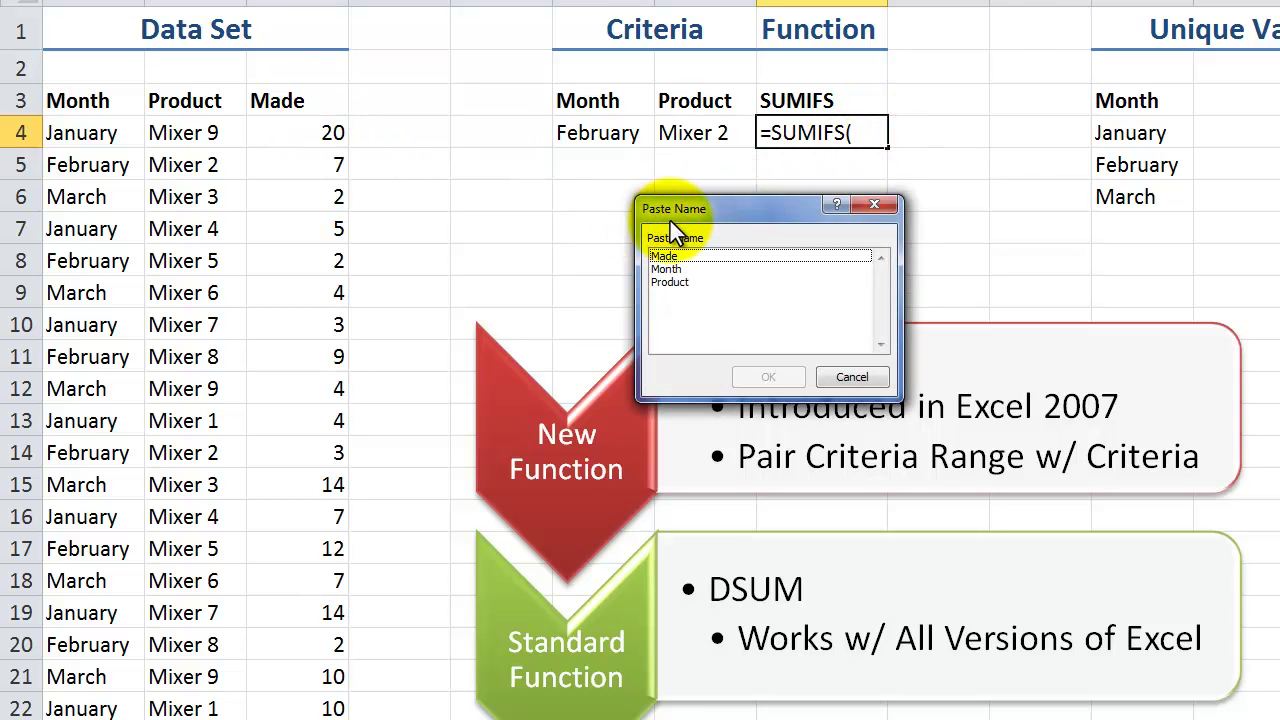
- Build H4's SUMIFS from the Made, Month and Product names, using F4 and G4 as criteria
{"action": "left_click", "coordinate": [683, 257]}
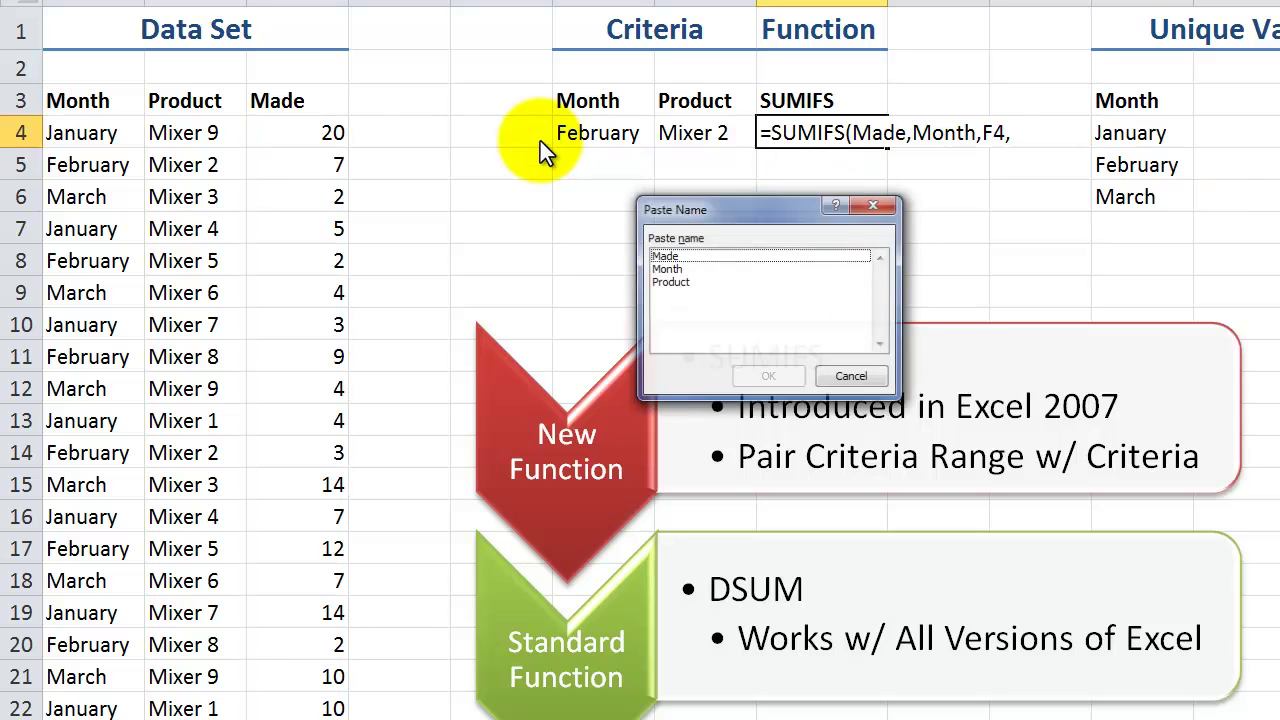
{"action": "left_click", "coordinate": [669, 282]}
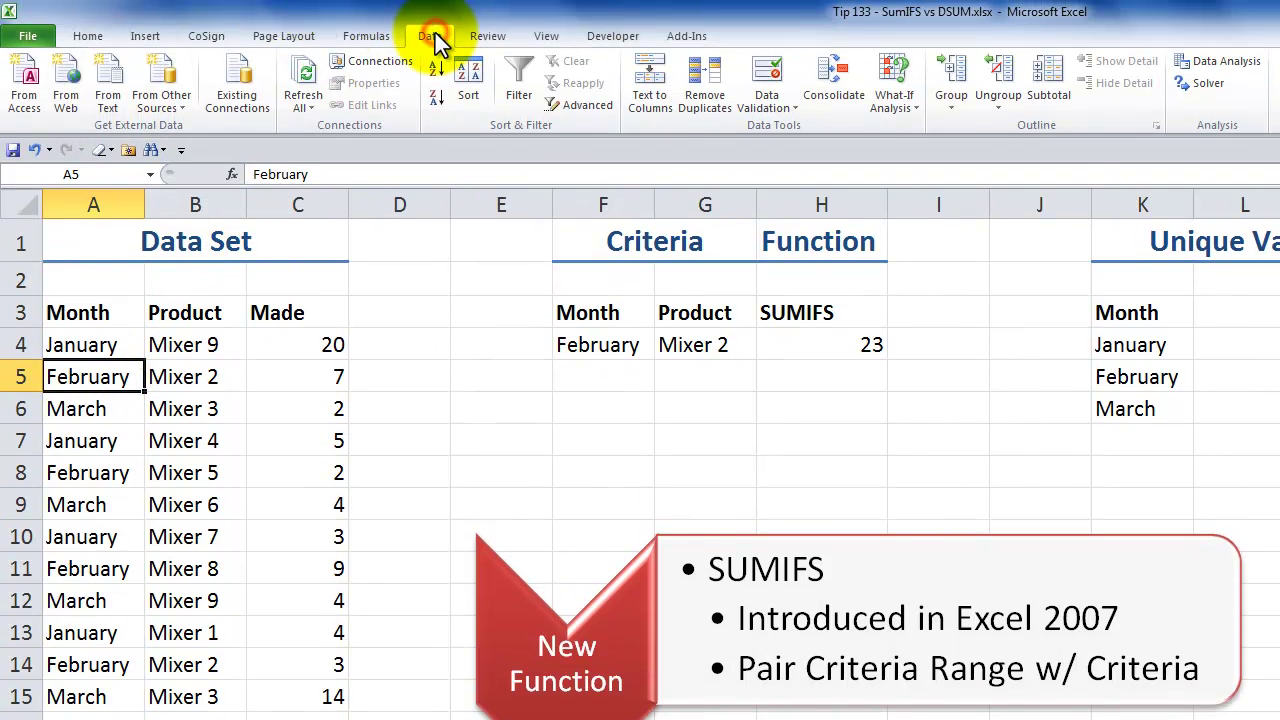
- Turn on filtering and filter the Month column to February only
{"action": "left_click", "coordinate": [521, 98]}
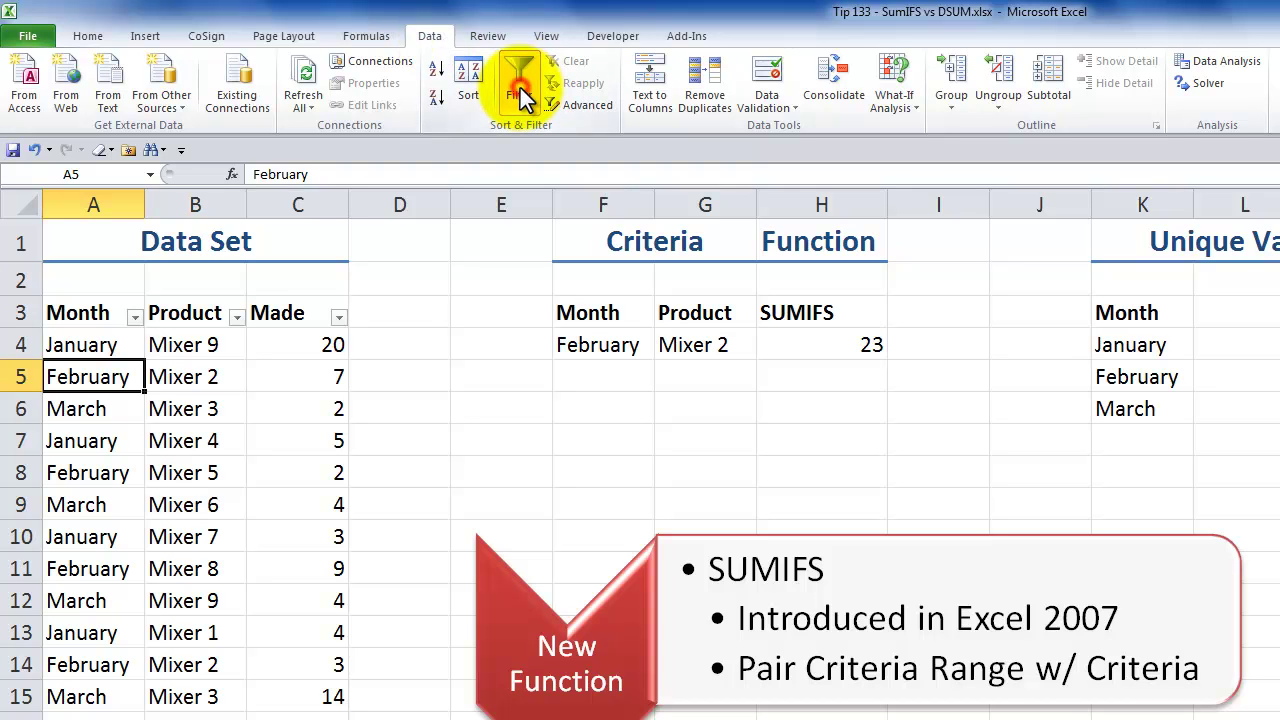
{"action": "left_click", "coordinate": [135, 316]}
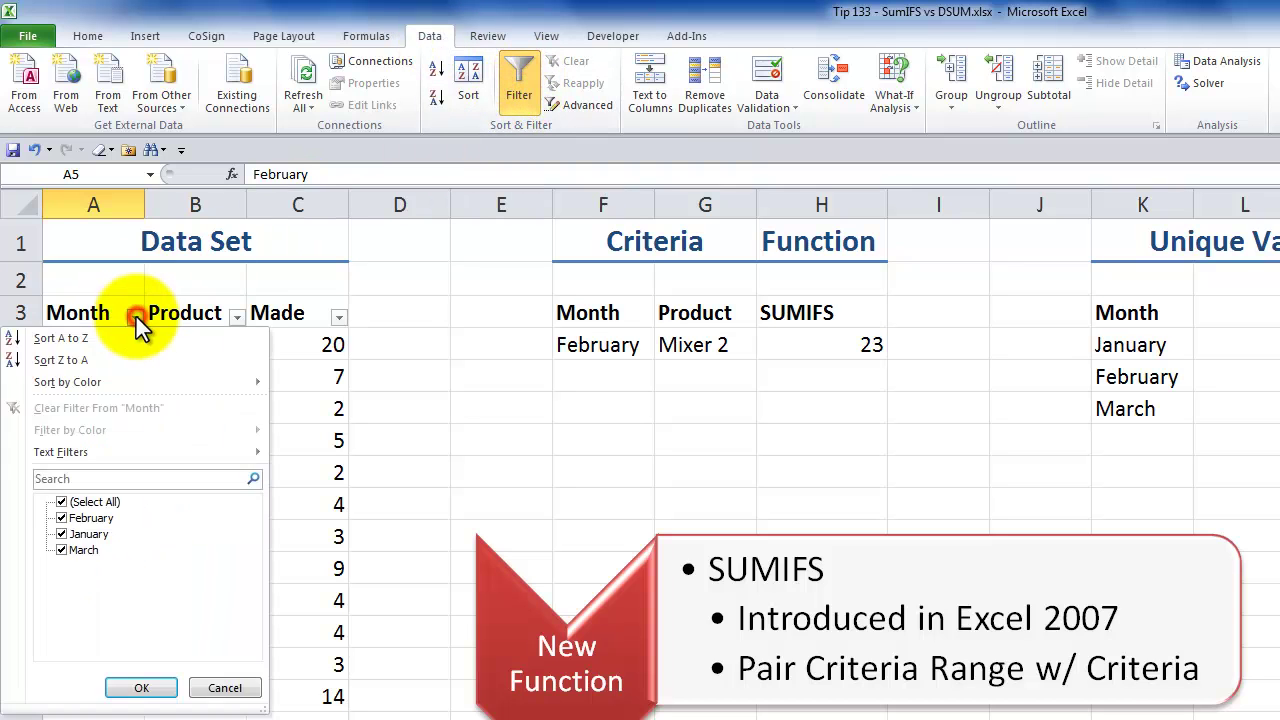
{"action": "left_click", "coordinate": [61, 502]}
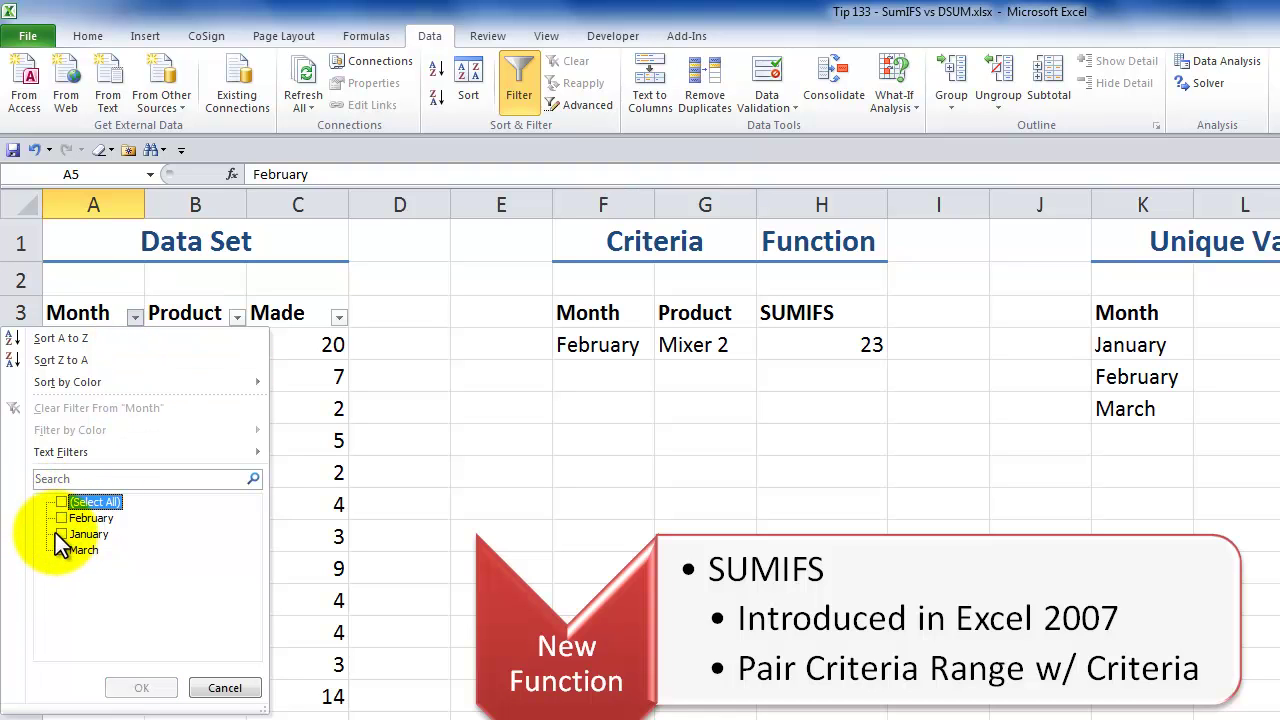
{"action": "left_click", "coordinate": [61, 518]}
{"action": "left_click", "coordinate": [141, 687]}
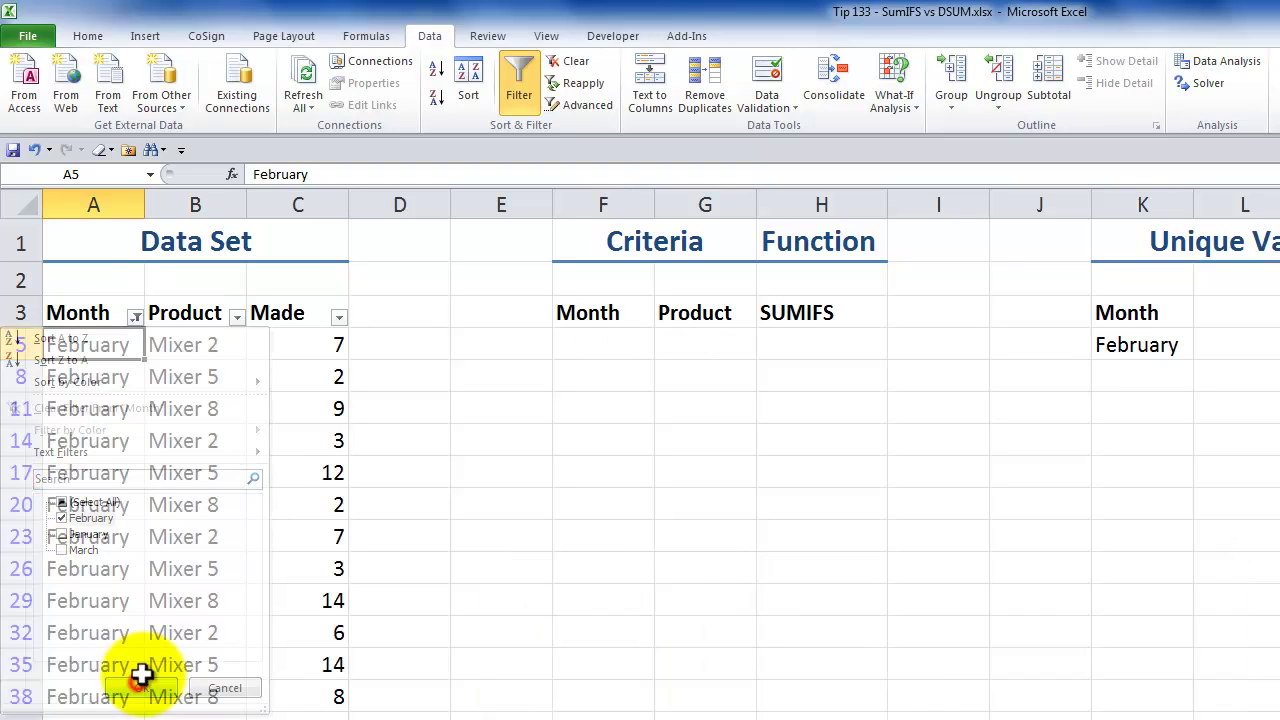
- Filter Product to Mixer 2 and select the visible Made values to see their 23 total
{"action": "left_click", "coordinate": [238, 317]}
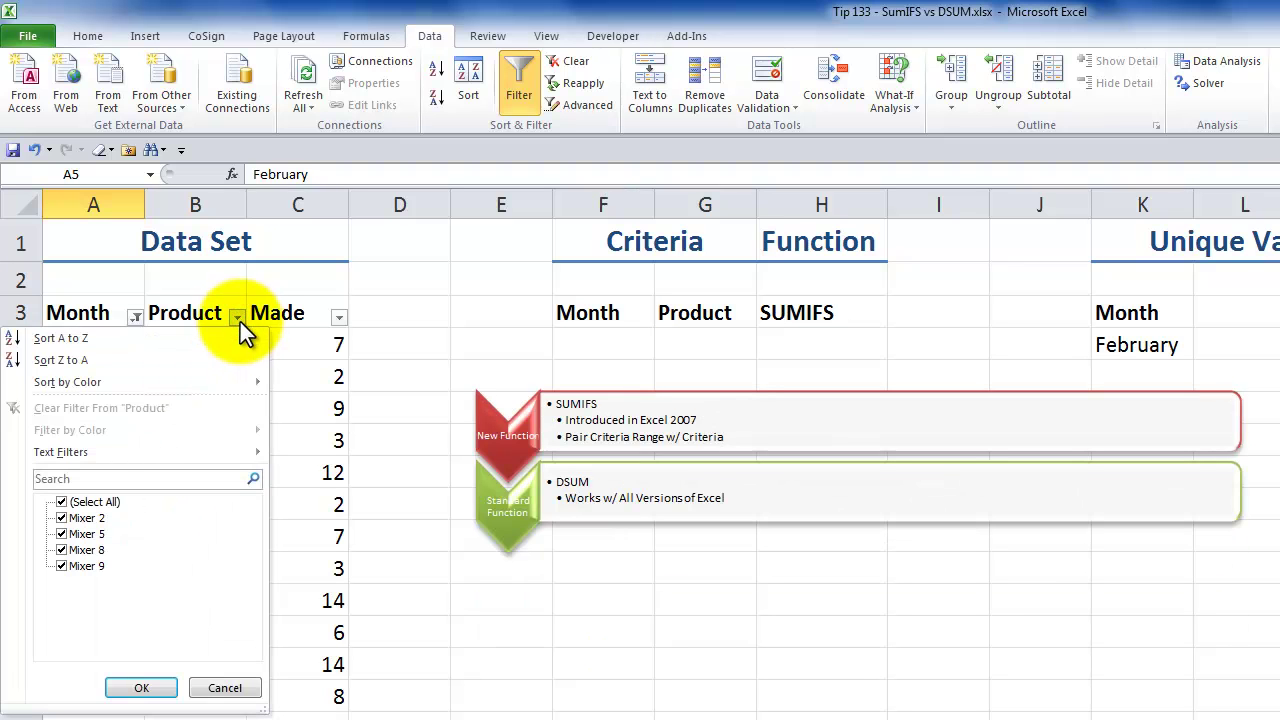
{"action": "left_click", "coordinate": [61, 501]}
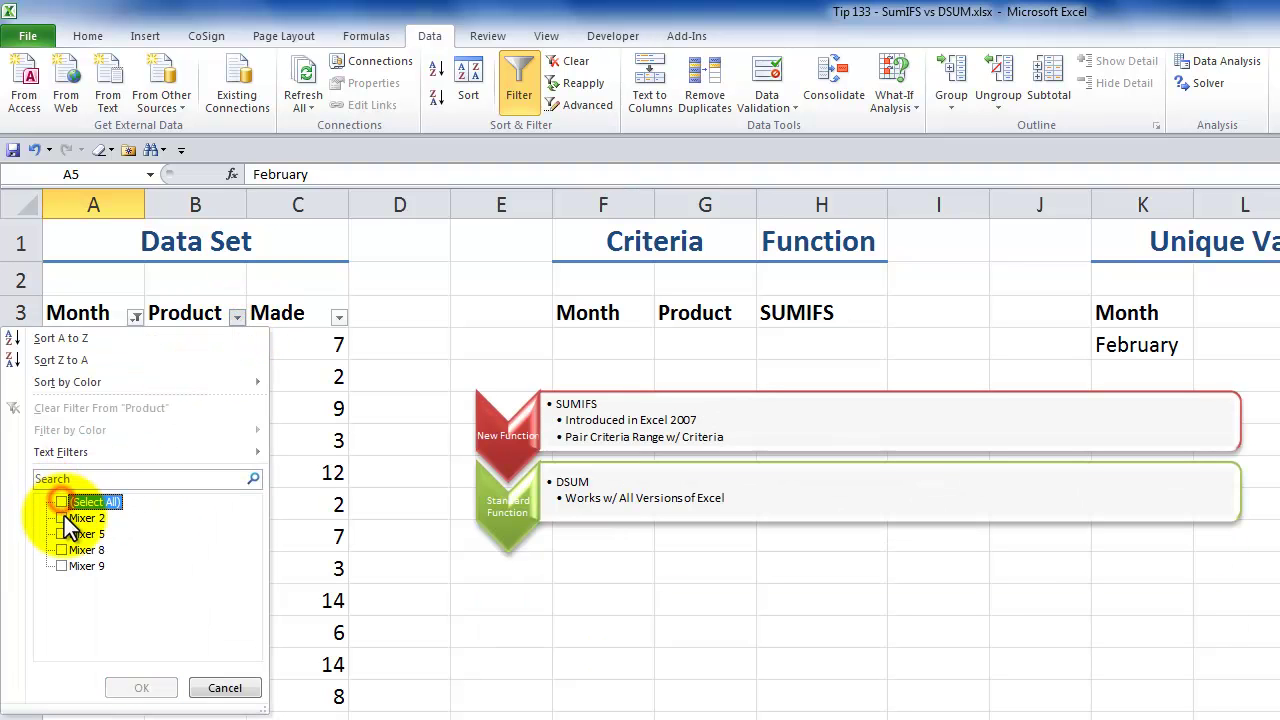
{"action": "left_click", "coordinate": [62, 518]}
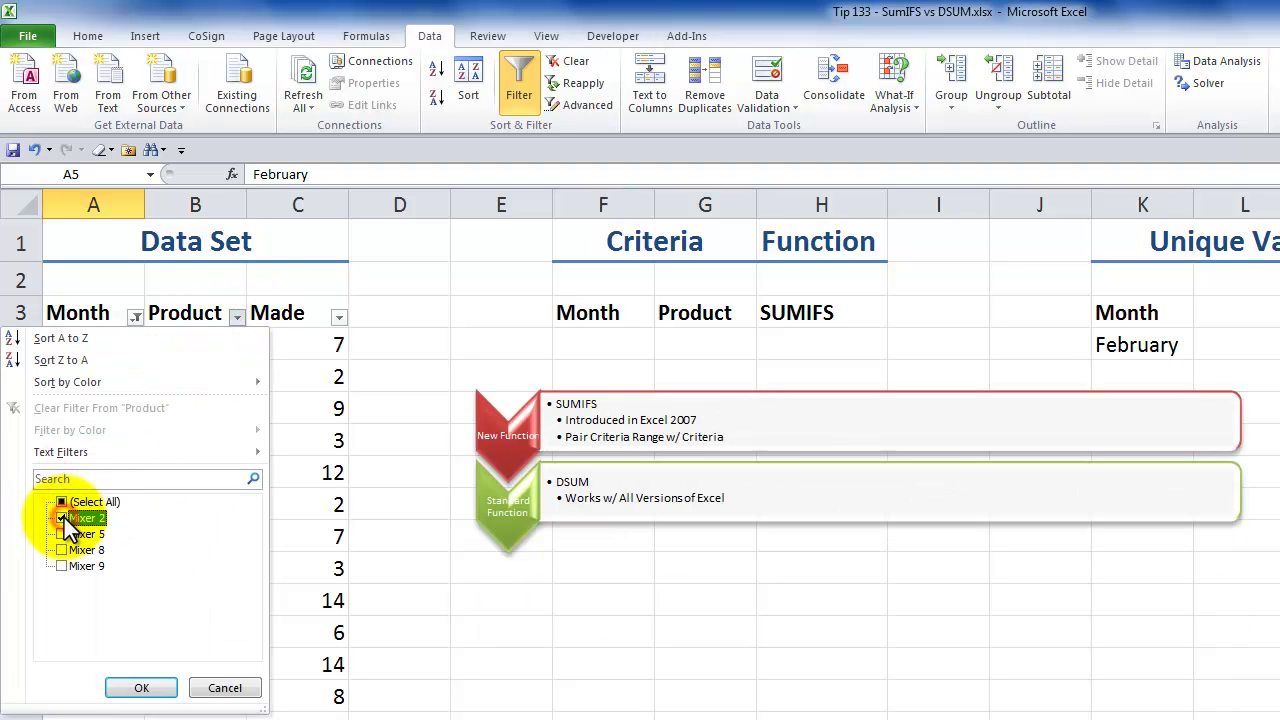
{"action": "left_click", "coordinate": [141, 687]}
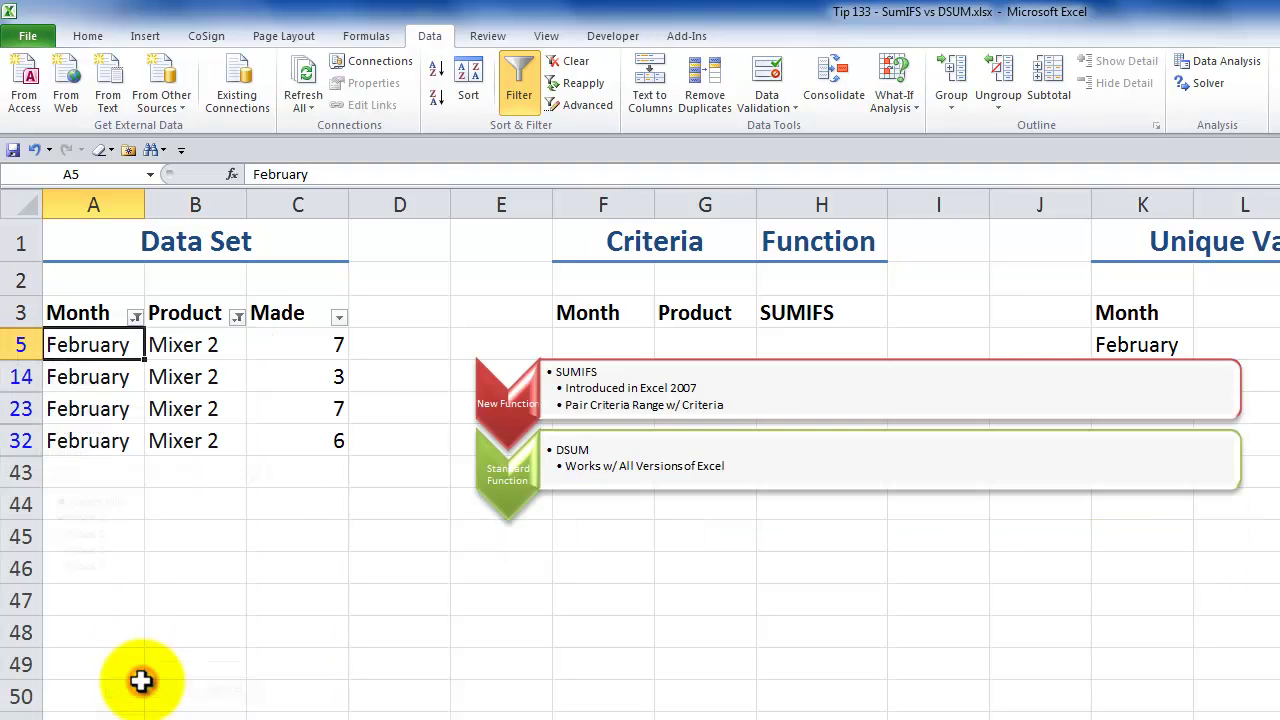
{"action": "left_click", "coordinate": [316, 346]}
{"action": "left_click_drag", "start_coordinate": [311, 346], "coordinate": [311, 438]}
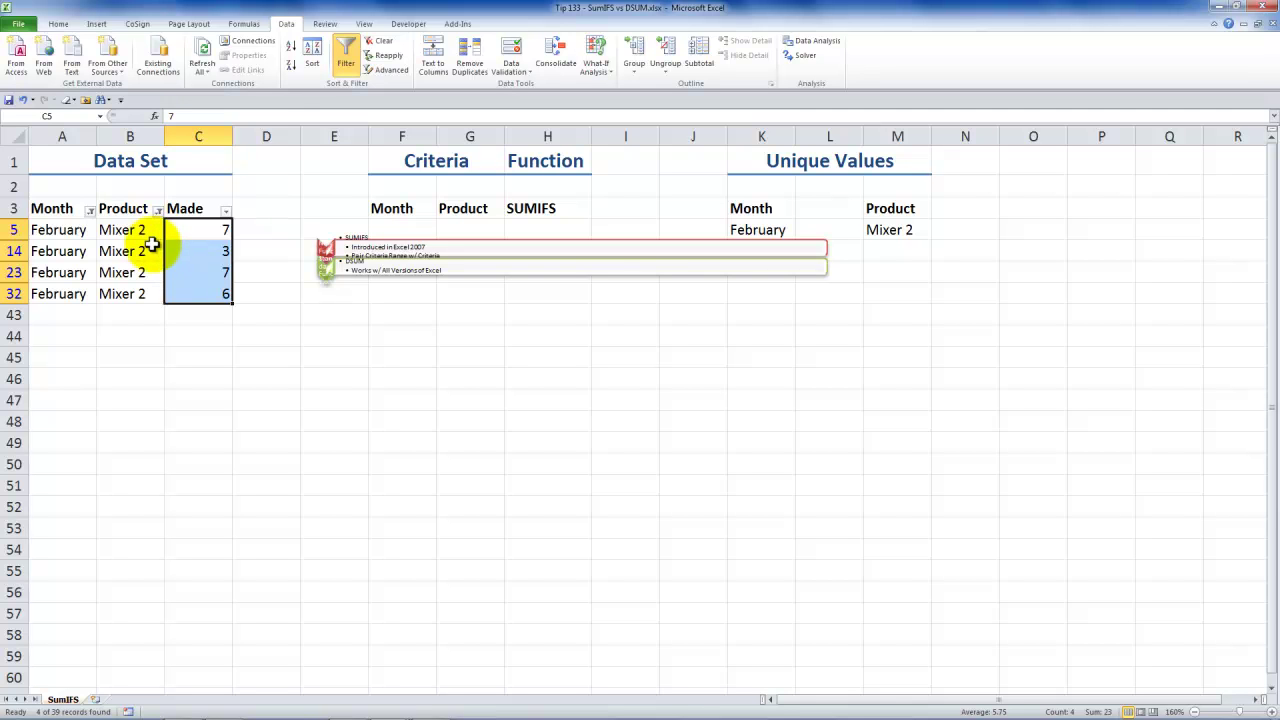
- Remove the AutoFilter with Ctrl+Shift+L and confirm H4's SUMIFS still returns 23
{"action": "key", "text": "ctrl+shift+l"}
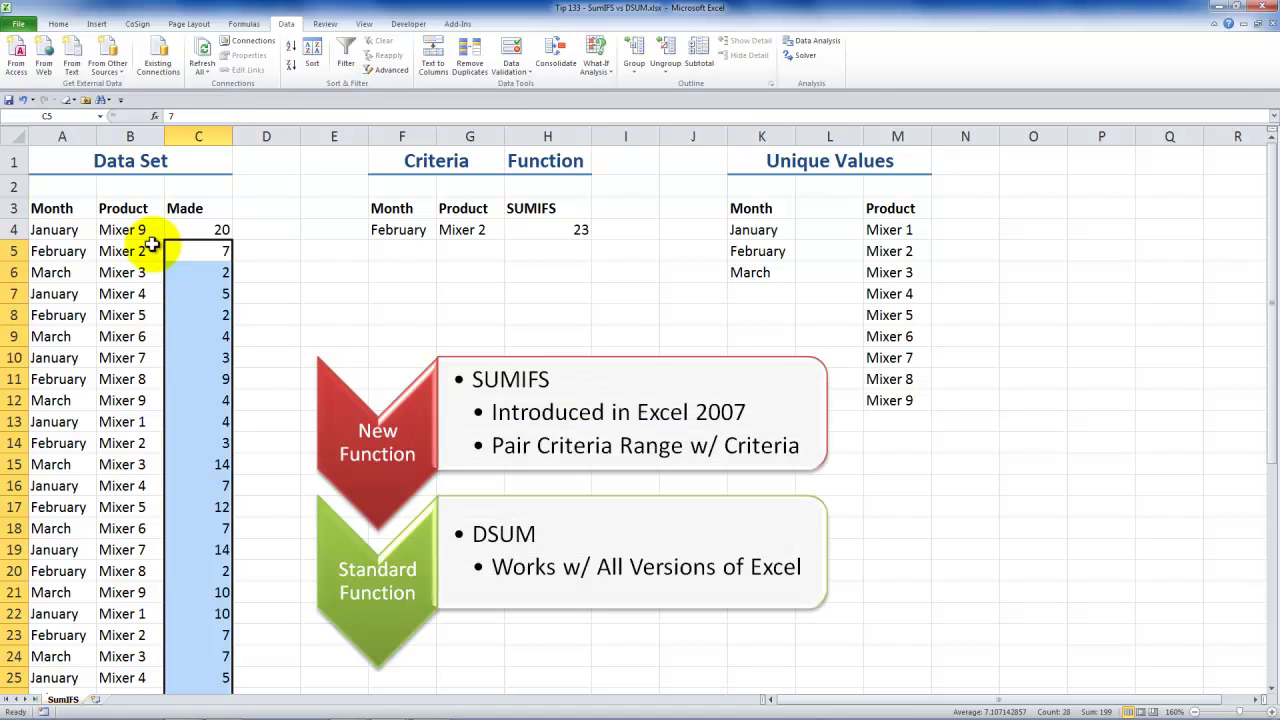
{"action": "left_click", "coordinate": [133, 243]}
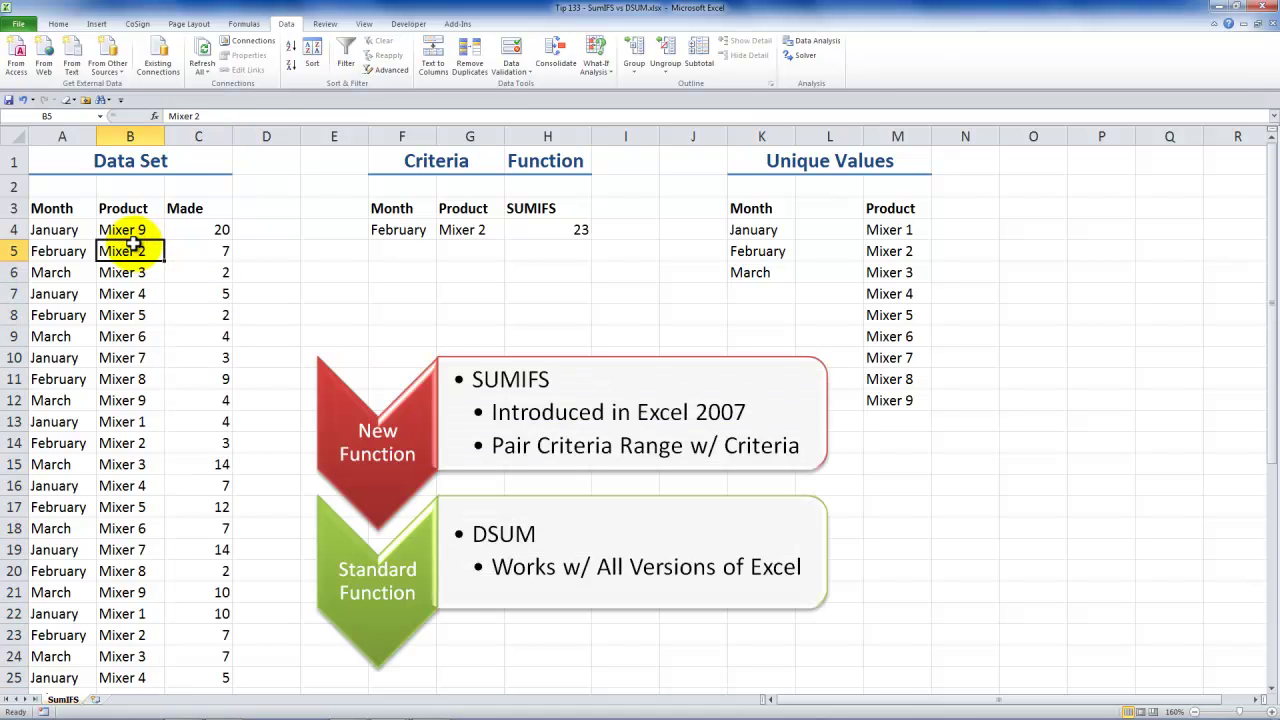
{"action": "left_click", "coordinate": [577, 230]}
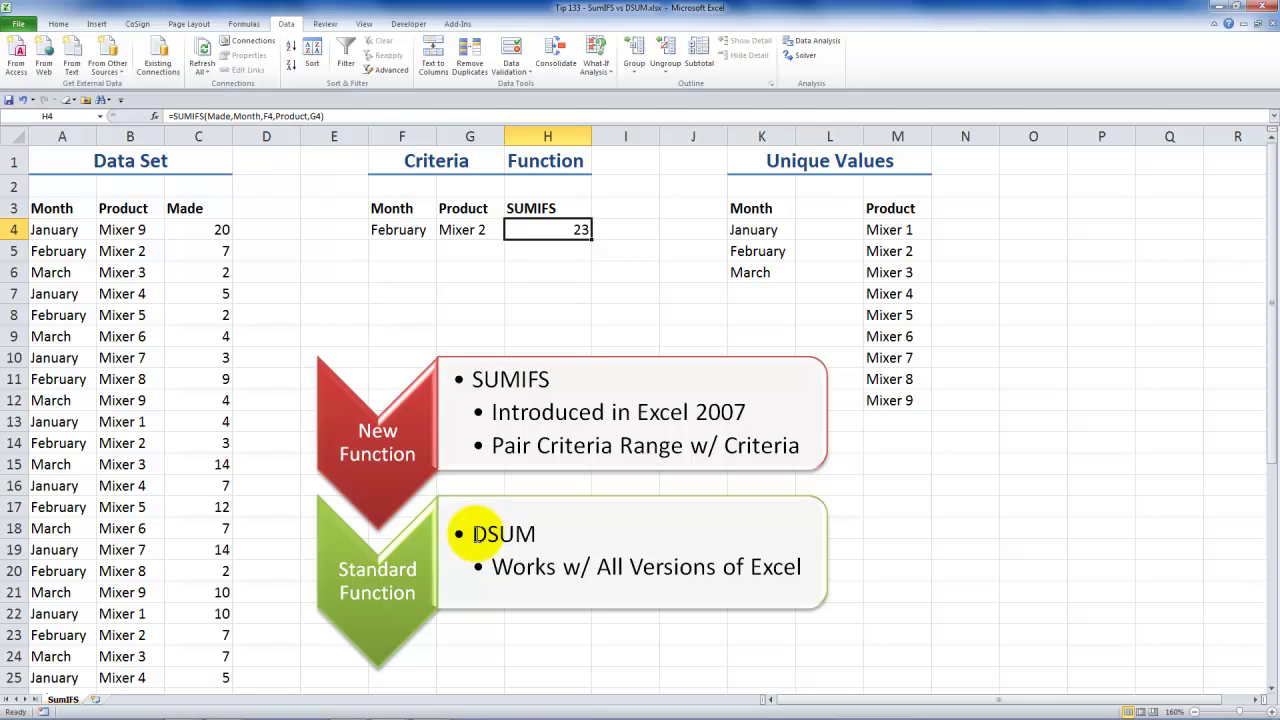
- Switch to the DSUM in Excel 2003 workbook and outline data table A8:C21 and criteria A3:C4
{"action": "mouse_move", "coordinate": [500, 697]}
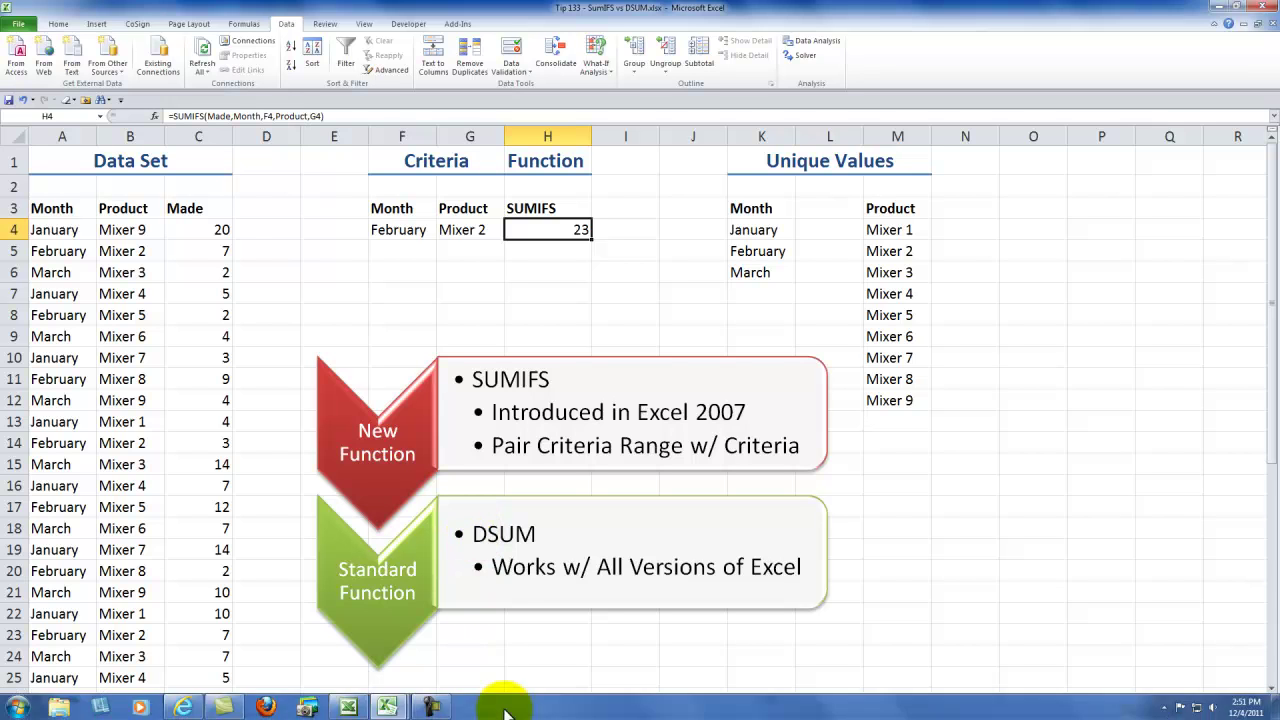
{"action": "left_click", "coordinate": [347, 708]}
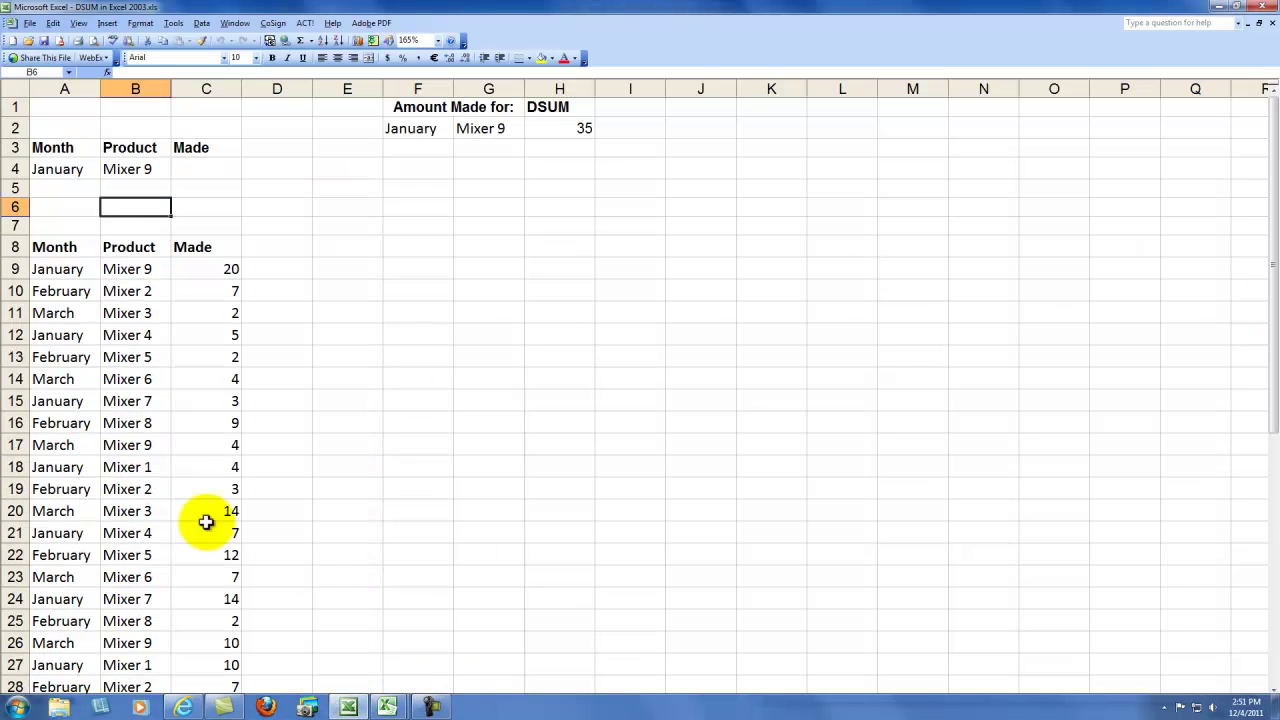
{"action": "left_click", "coordinate": [91, 270]}
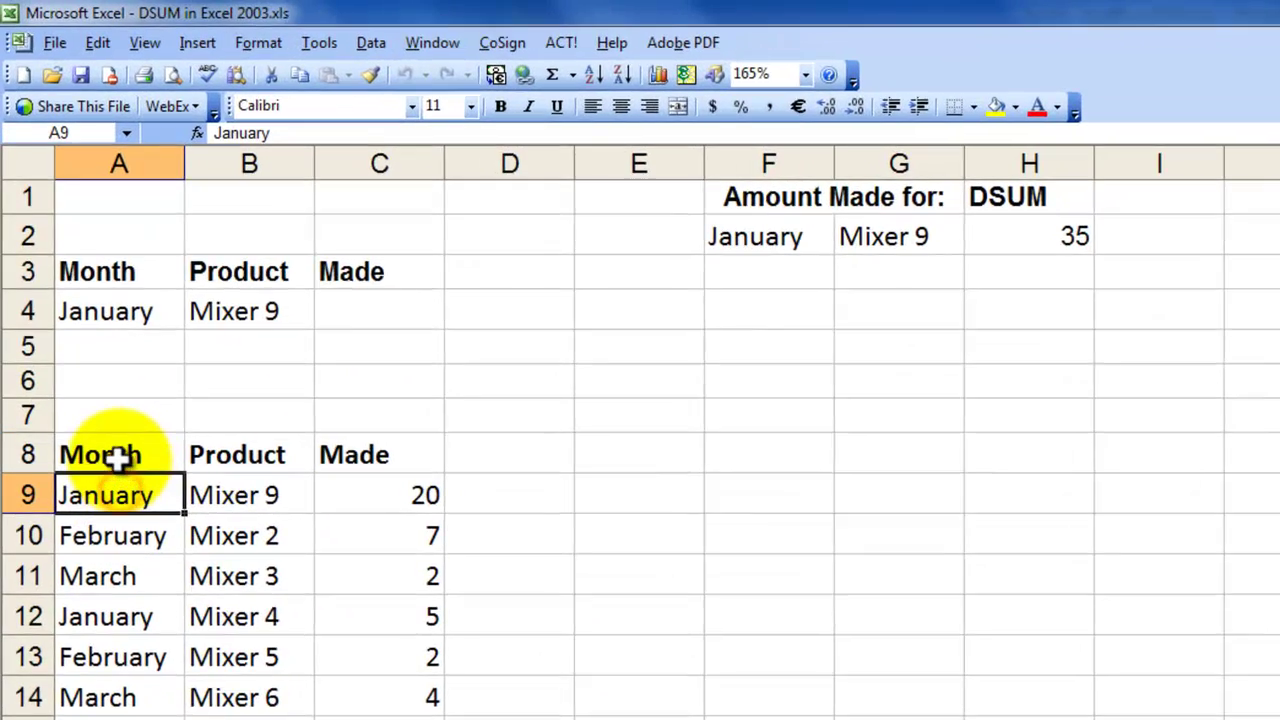
{"action": "left_click_drag", "start_coordinate": [118, 455], "coordinate": [400, 719]}
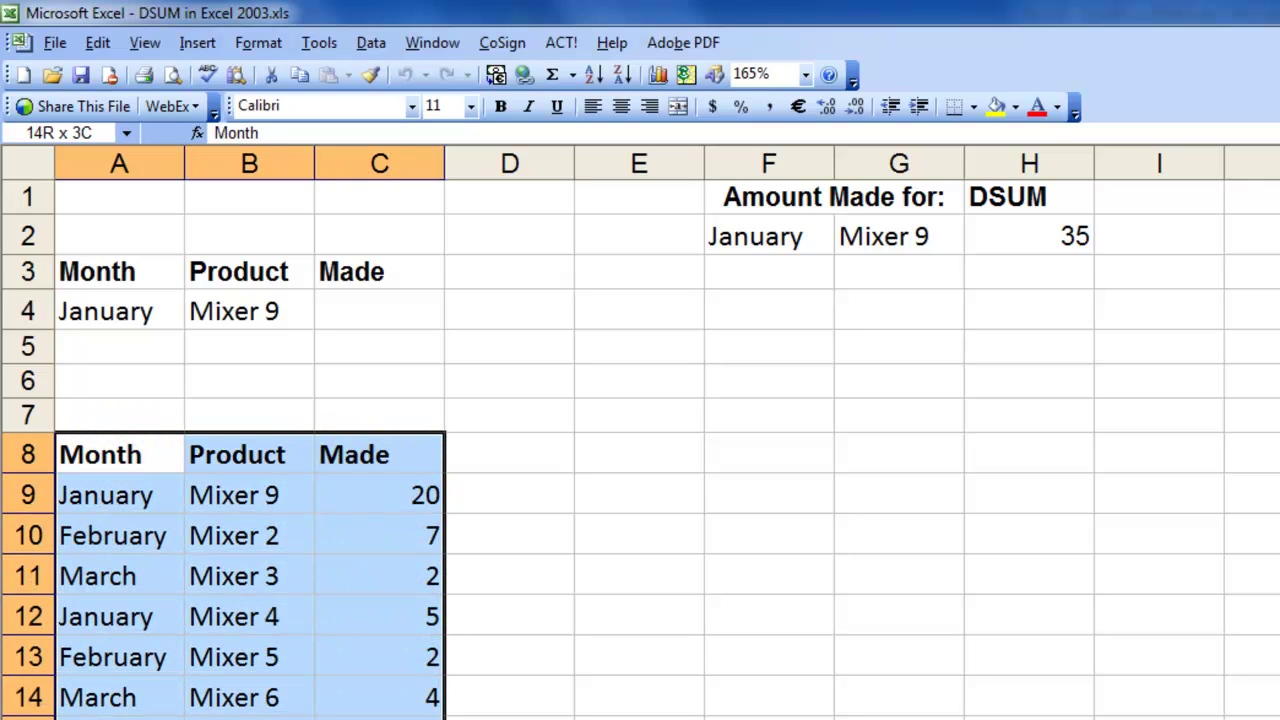
{"action": "left_click", "coordinate": [279, 697]}
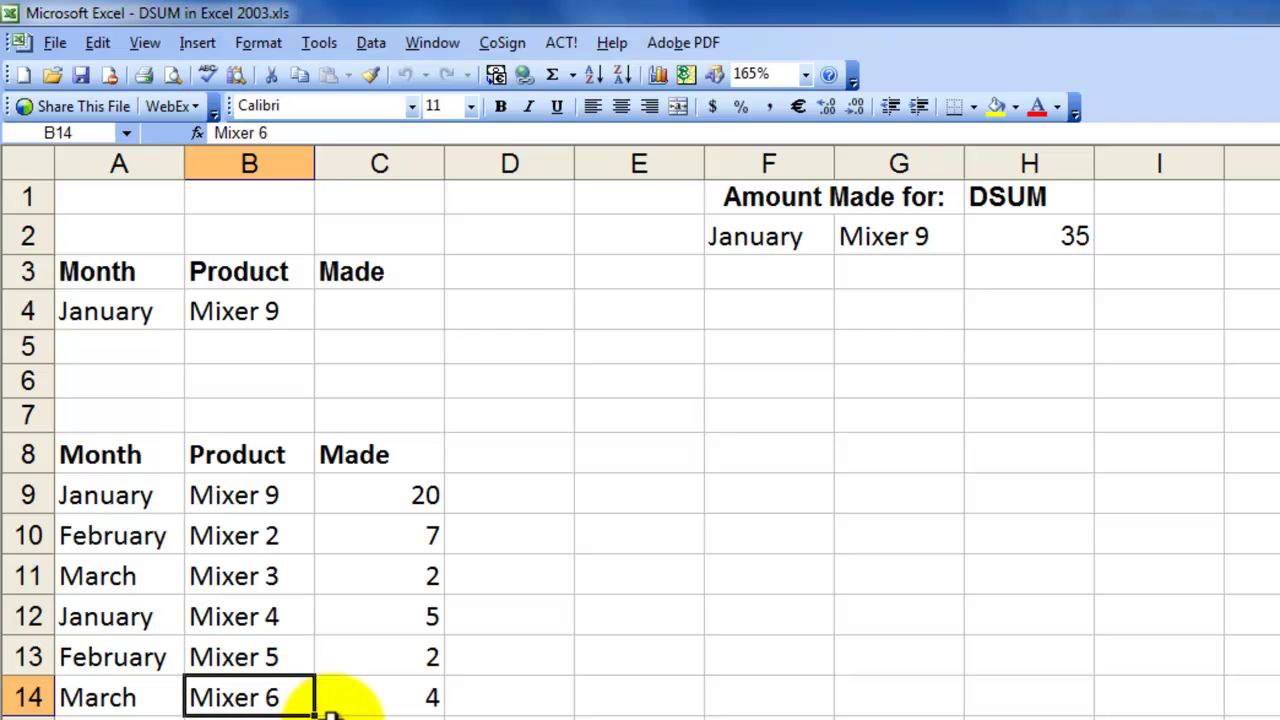
{"action": "left_click_drag", "start_coordinate": [119, 271], "coordinate": [345, 313]}
- Show that criteria header A3 references A8, then check the January and Mixer 9 criteria
{"action": "left_click", "coordinate": [120, 451]}
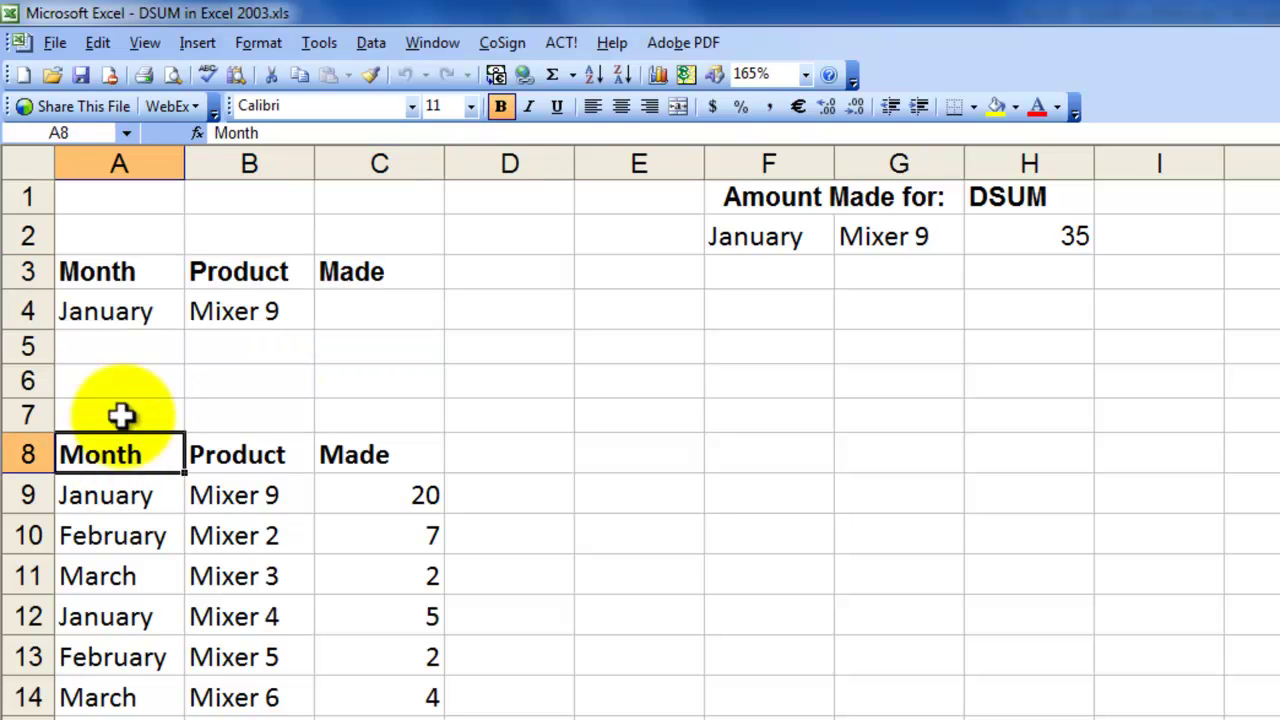
{"action": "left_click", "coordinate": [147, 271]}
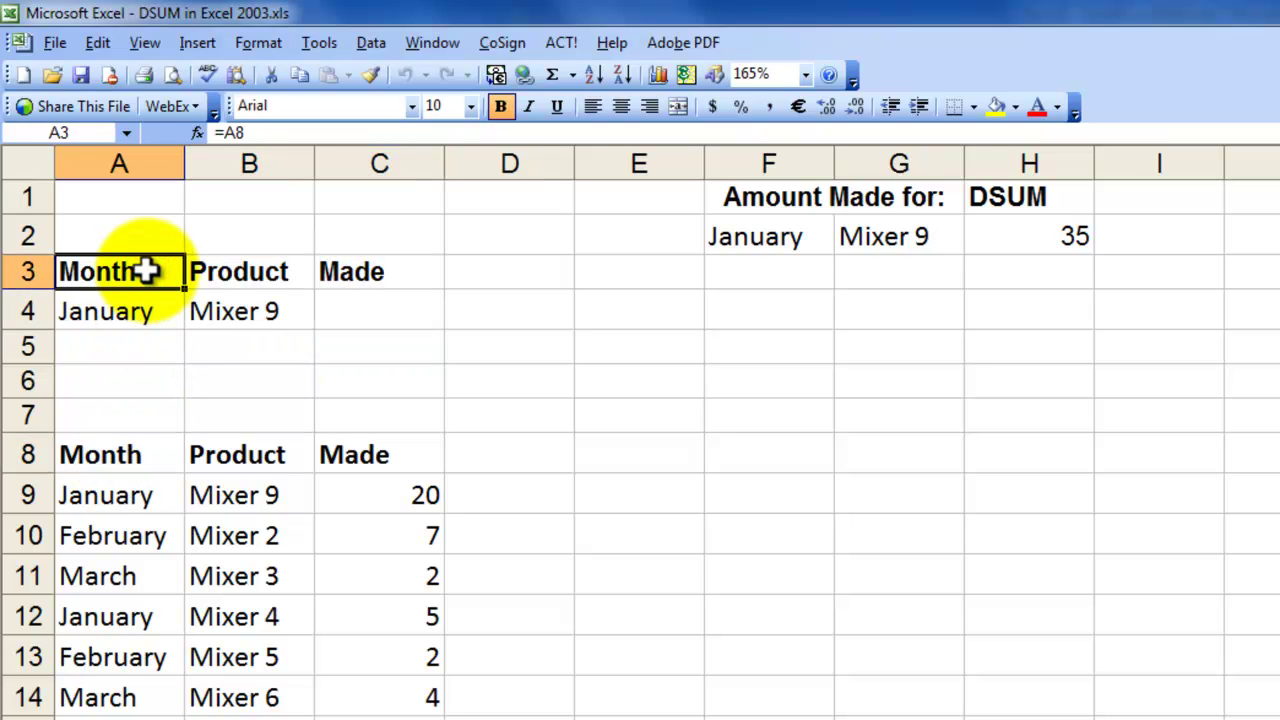
{"action": "double_click", "coordinate": [147, 271]}
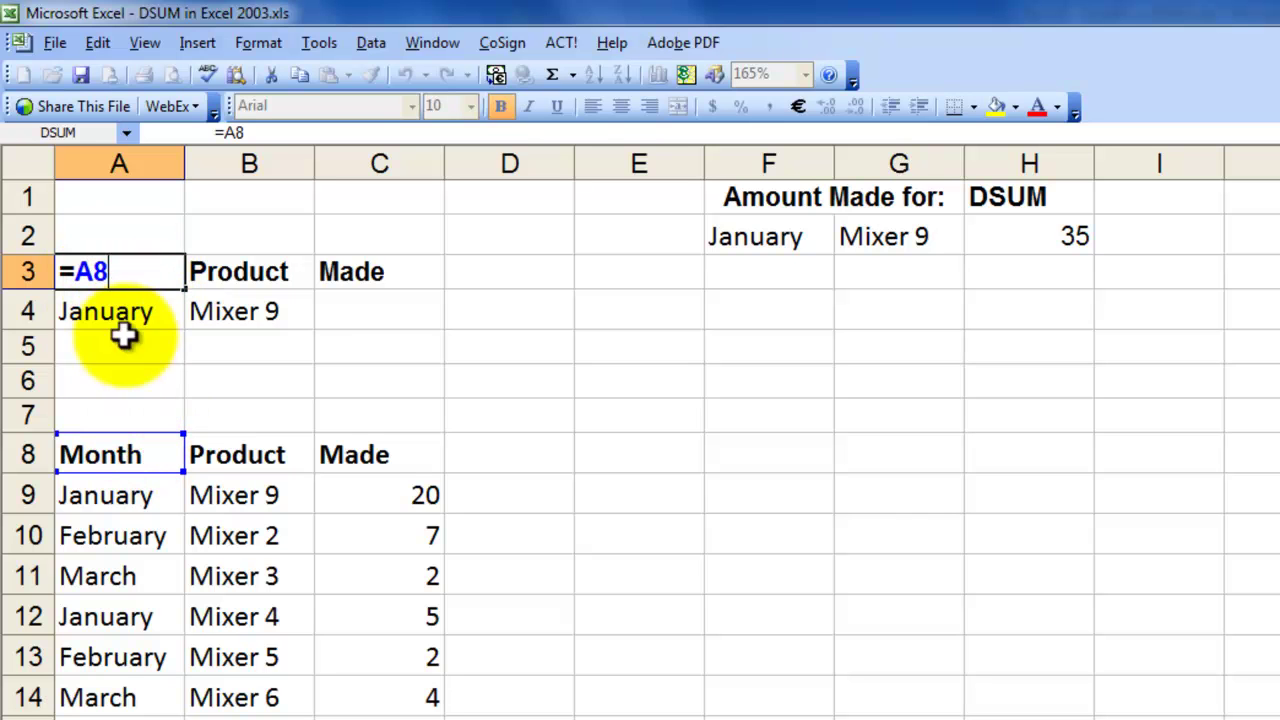
{"action": "key", "text": "Escape"}
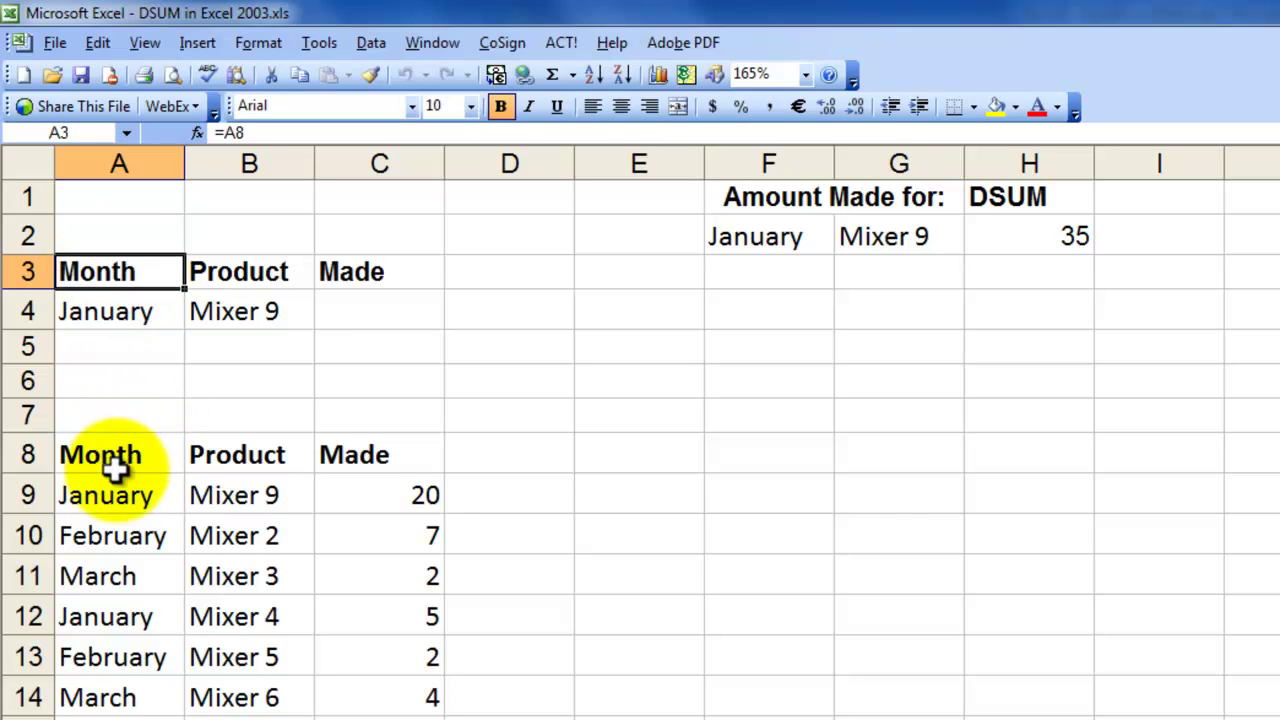
{"action": "left_click", "coordinate": [131, 302]}
{"action": "left_click", "coordinate": [249, 313]}
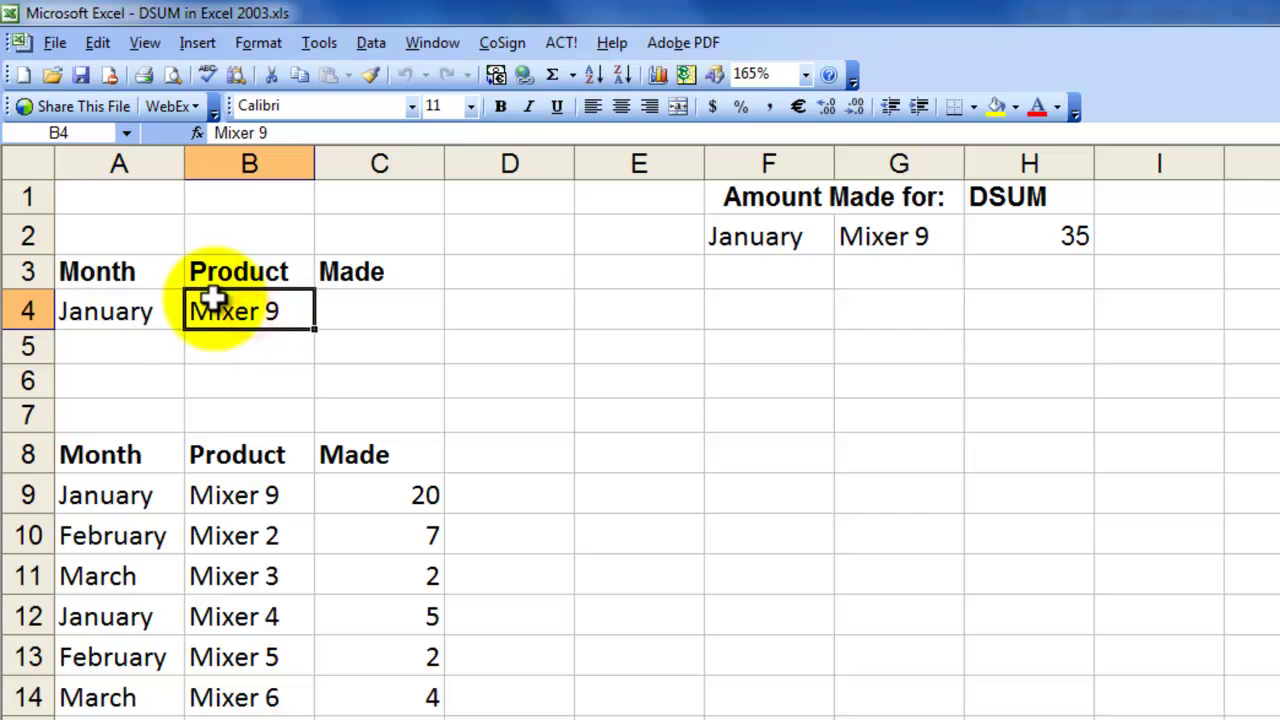
{"action": "left_click", "coordinate": [135, 312]}
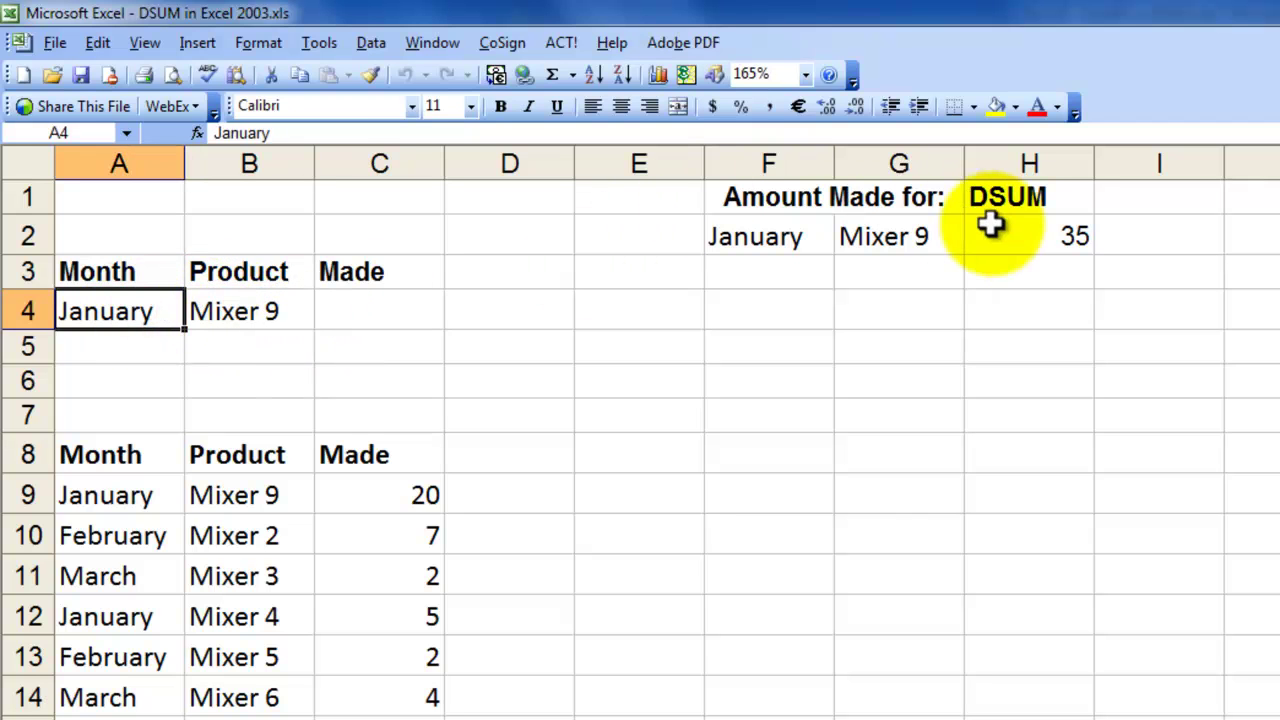
- Review H2's =DSUM(DataTable,C8,A3:B4), highlighting its DataTable argument, and recommit it
{"action": "left_click", "coordinate": [1033, 236]}
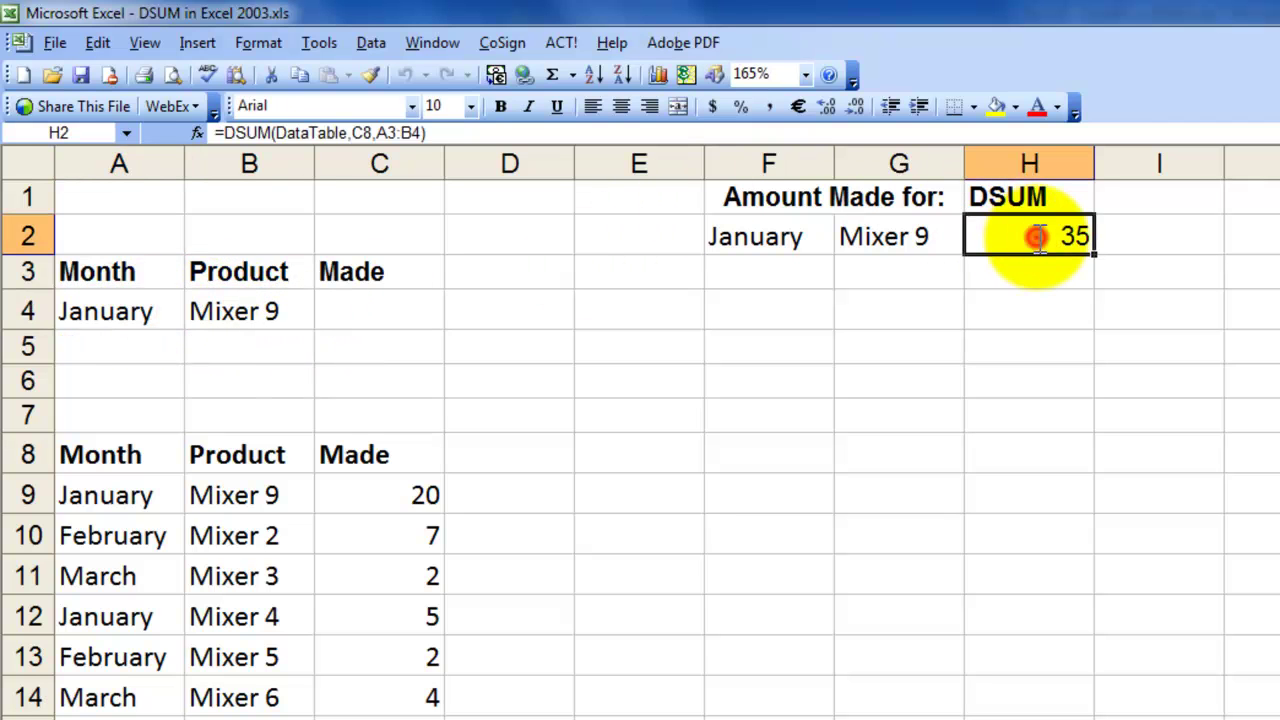
{"action": "double_click", "coordinate": [1033, 236]}
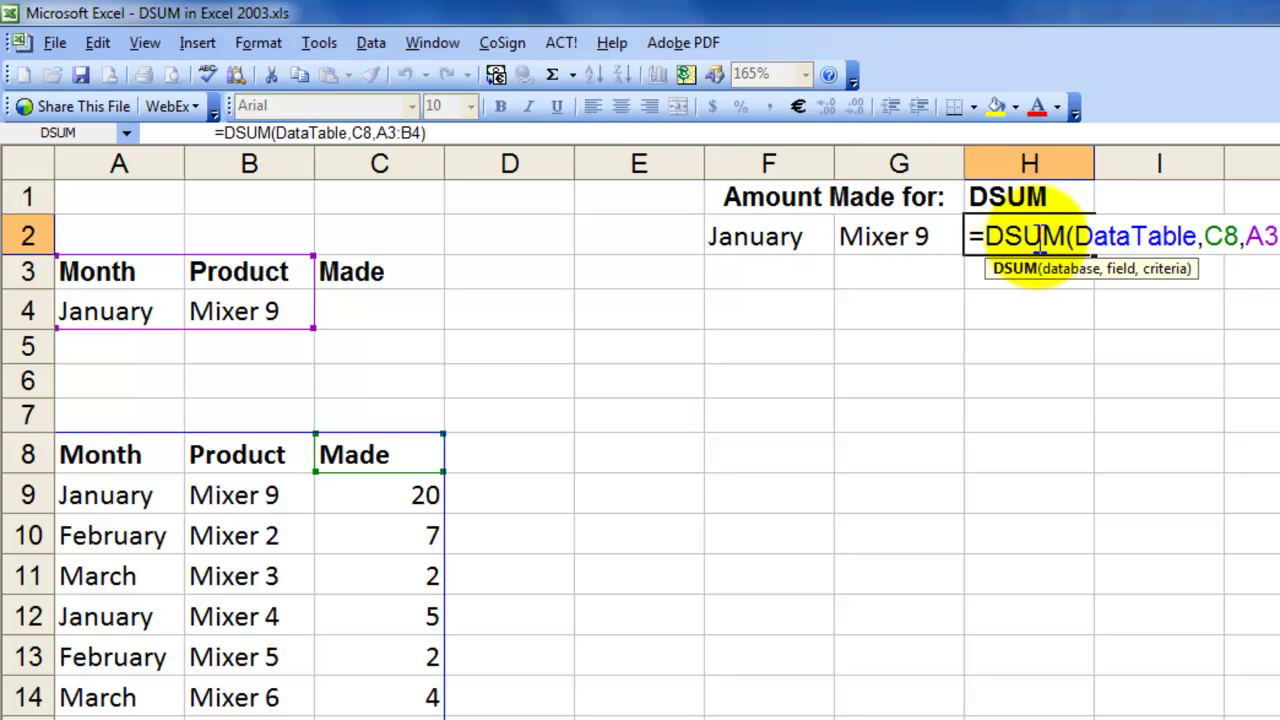
{"action": "key", "text": "Escape"}
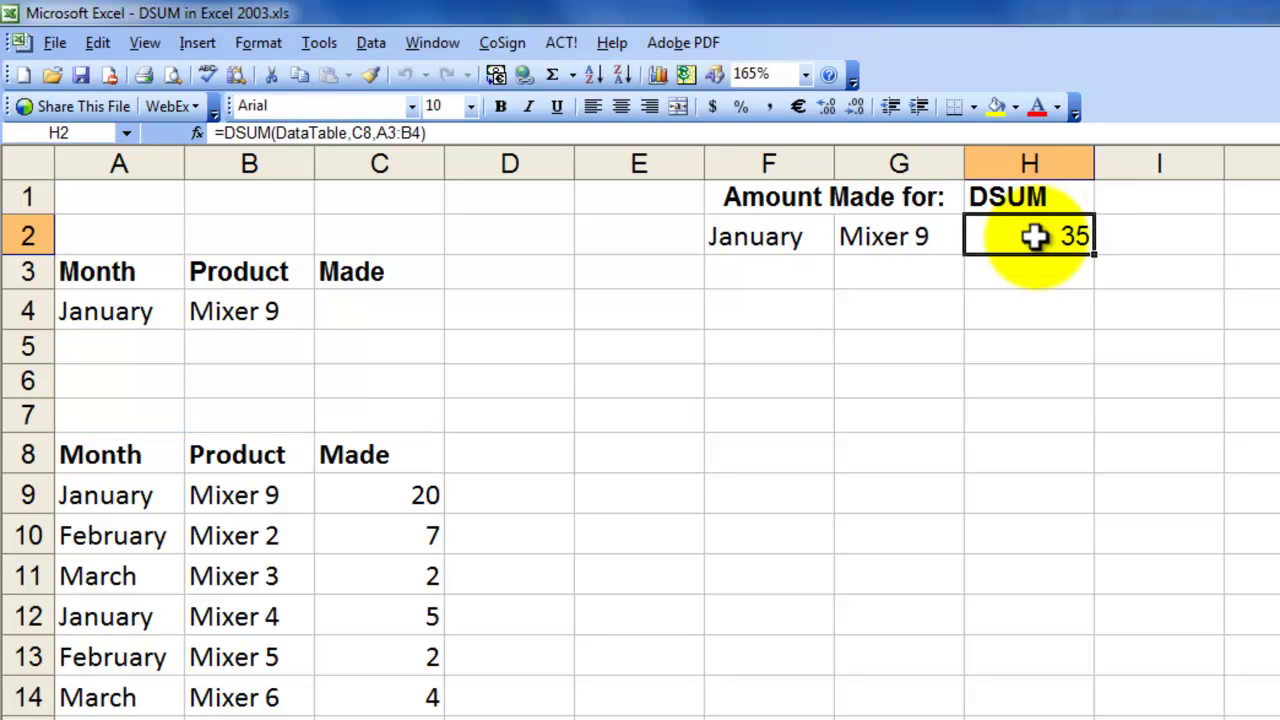
{"action": "left_click", "coordinate": [762, 246]}
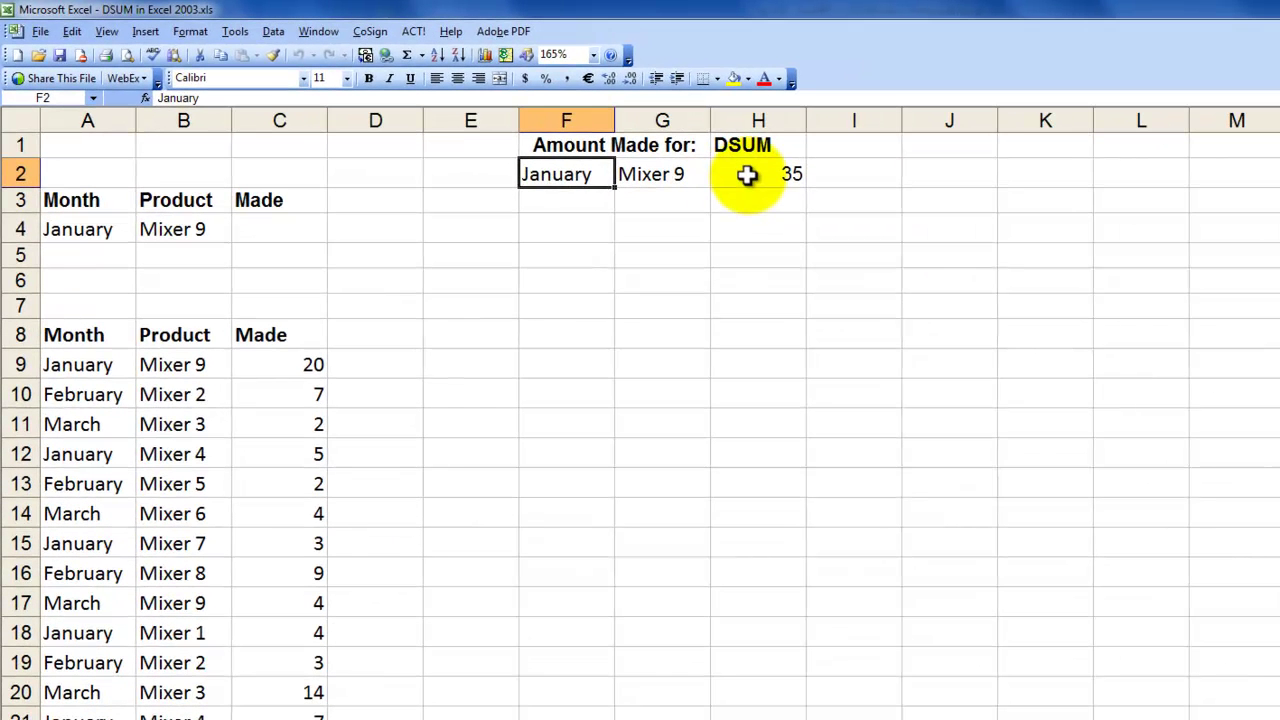
{"action": "left_click", "coordinate": [1015, 236]}
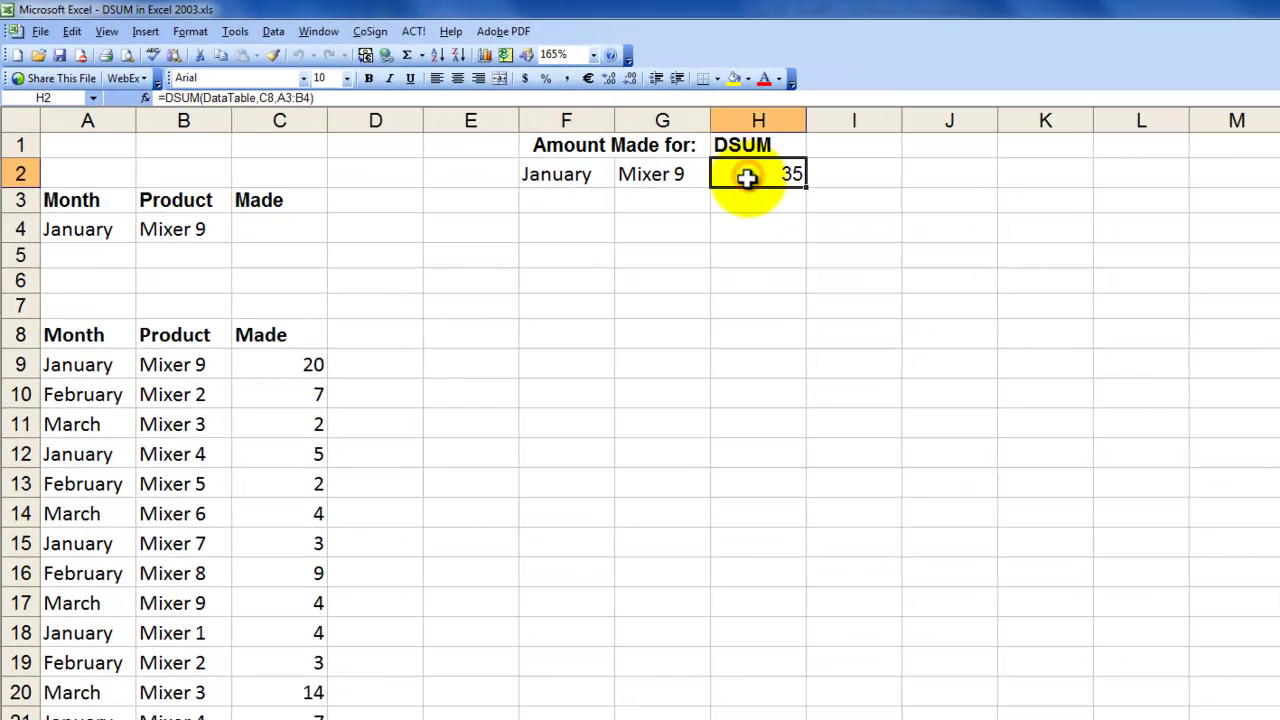
{"action": "double_click", "coordinate": [747, 177]}
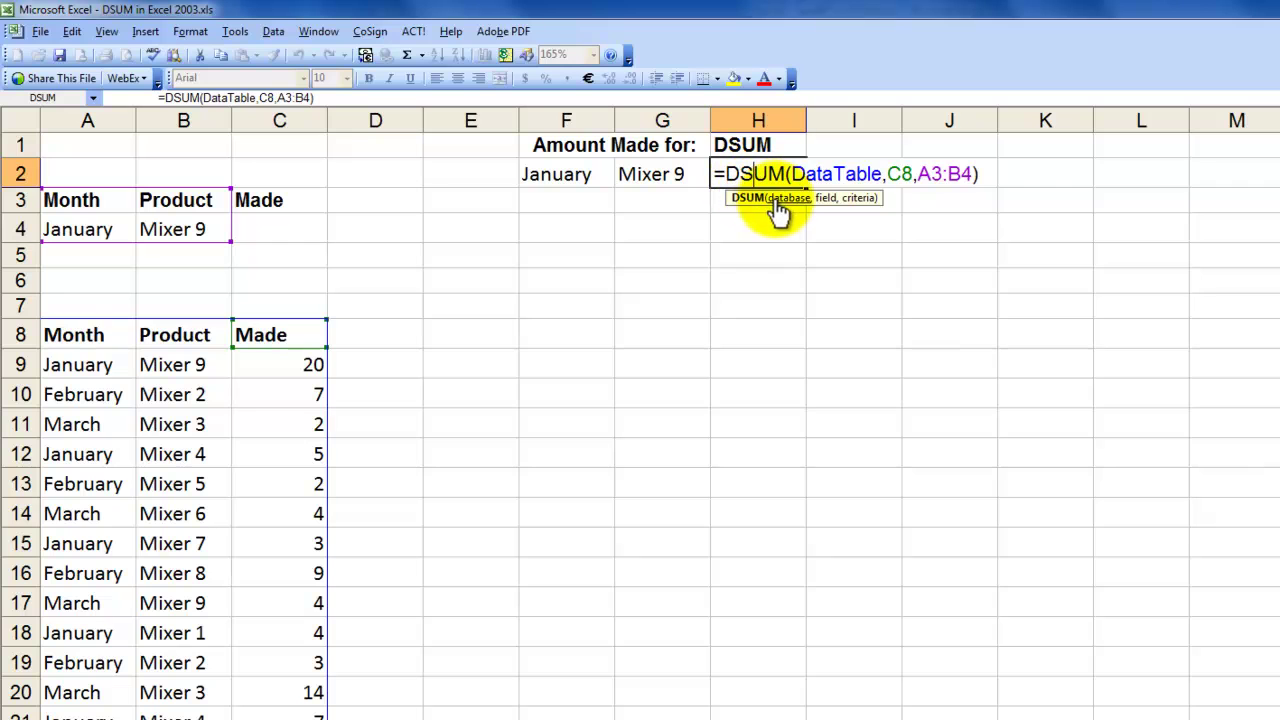
{"action": "left_click", "coordinate": [783, 199]}
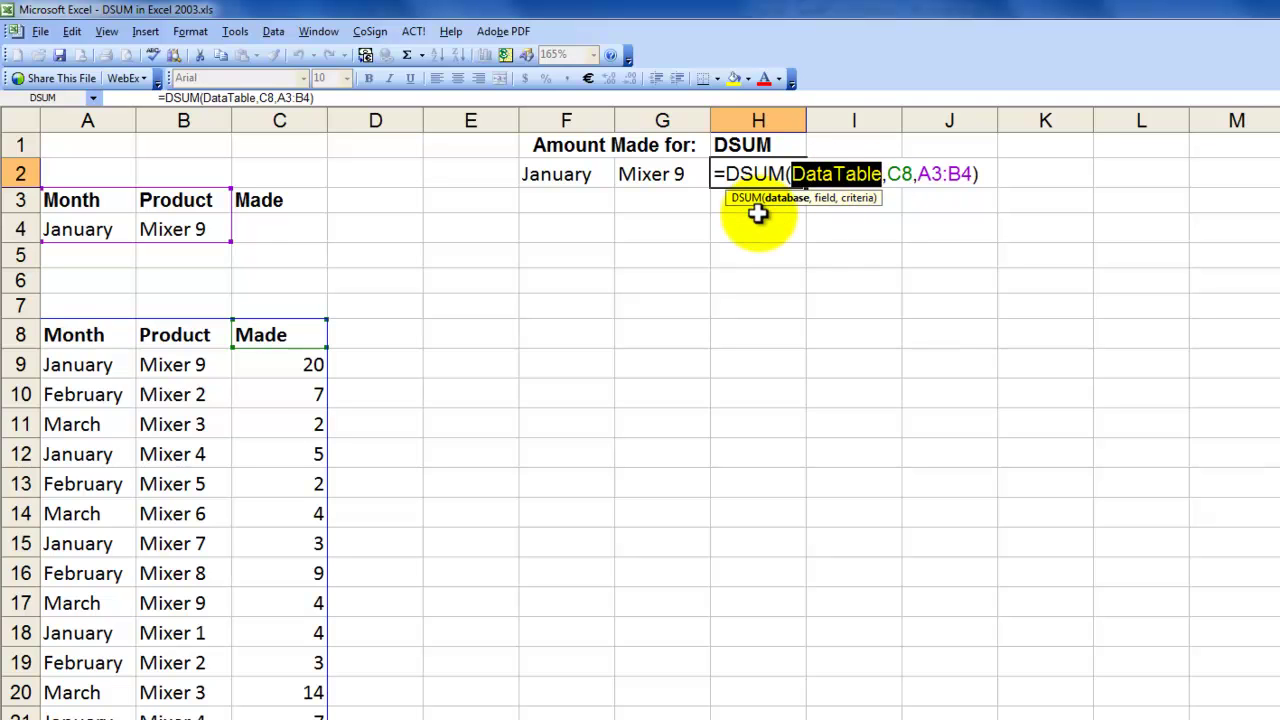
{"action": "key", "text": "ctrl+Return"}
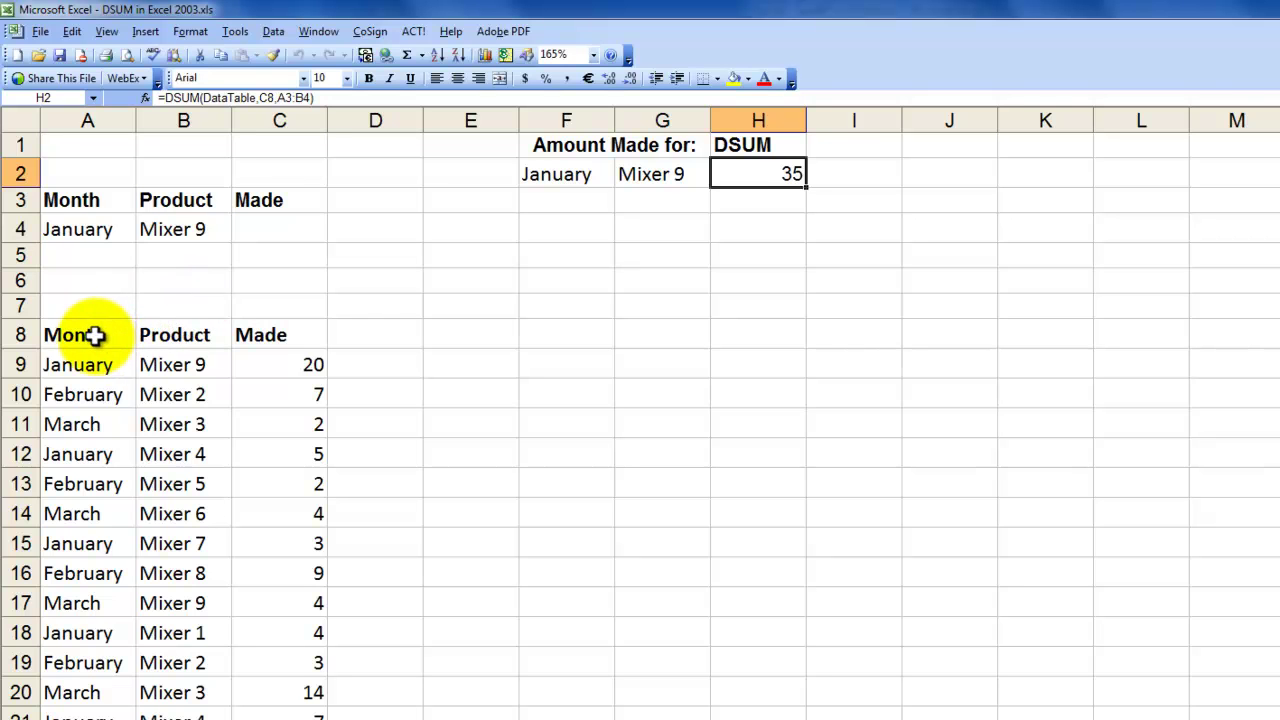
{"action": "left_click_drag", "start_coordinate": [97, 335], "coordinate": [238, 392]}
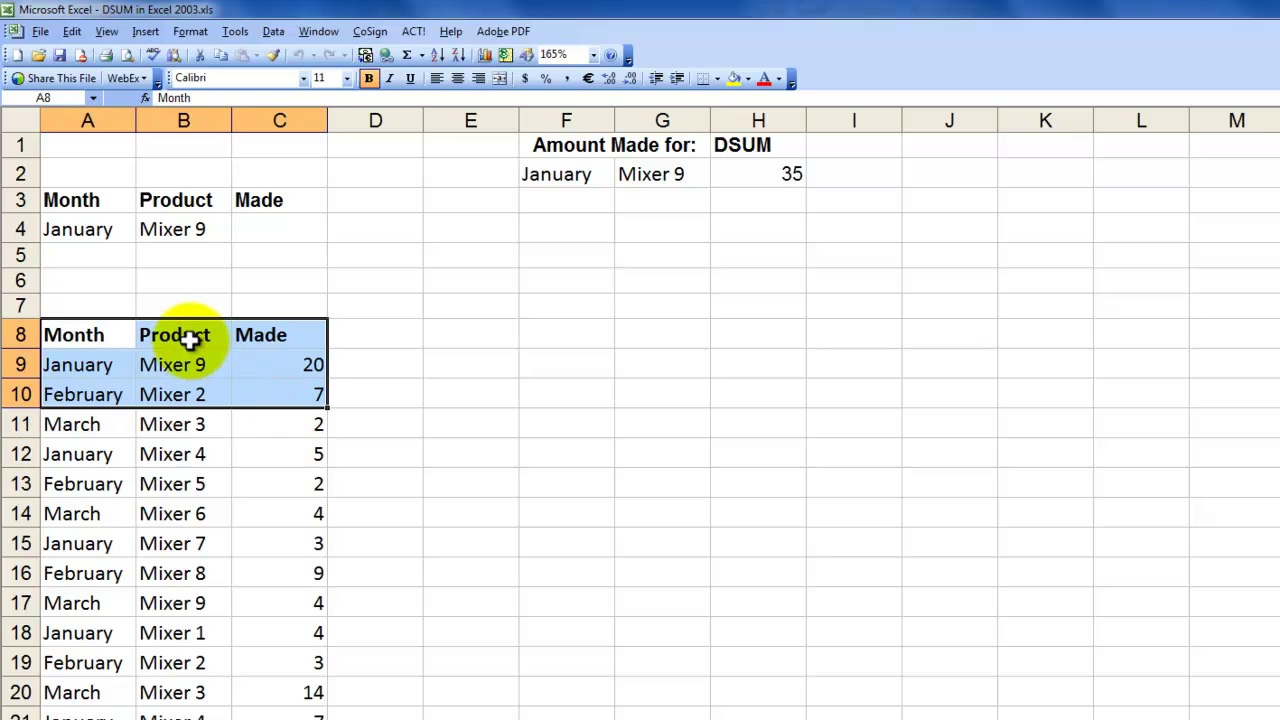
{"action": "left_click", "coordinate": [189, 340]}
{"action": "left_click", "coordinate": [60, 97]}
{"action": "type", "text": "DataTable"}
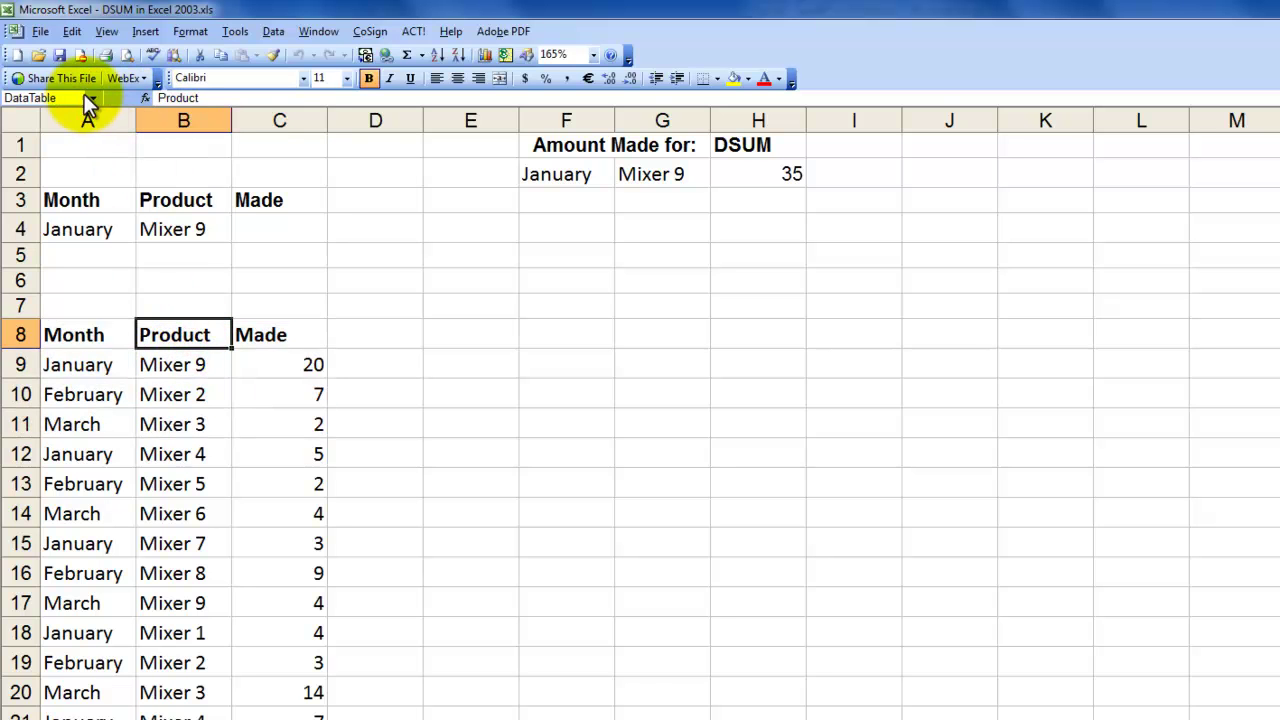
{"action": "left_click", "coordinate": [92, 98]}
{"action": "left_click", "coordinate": [40, 112]}
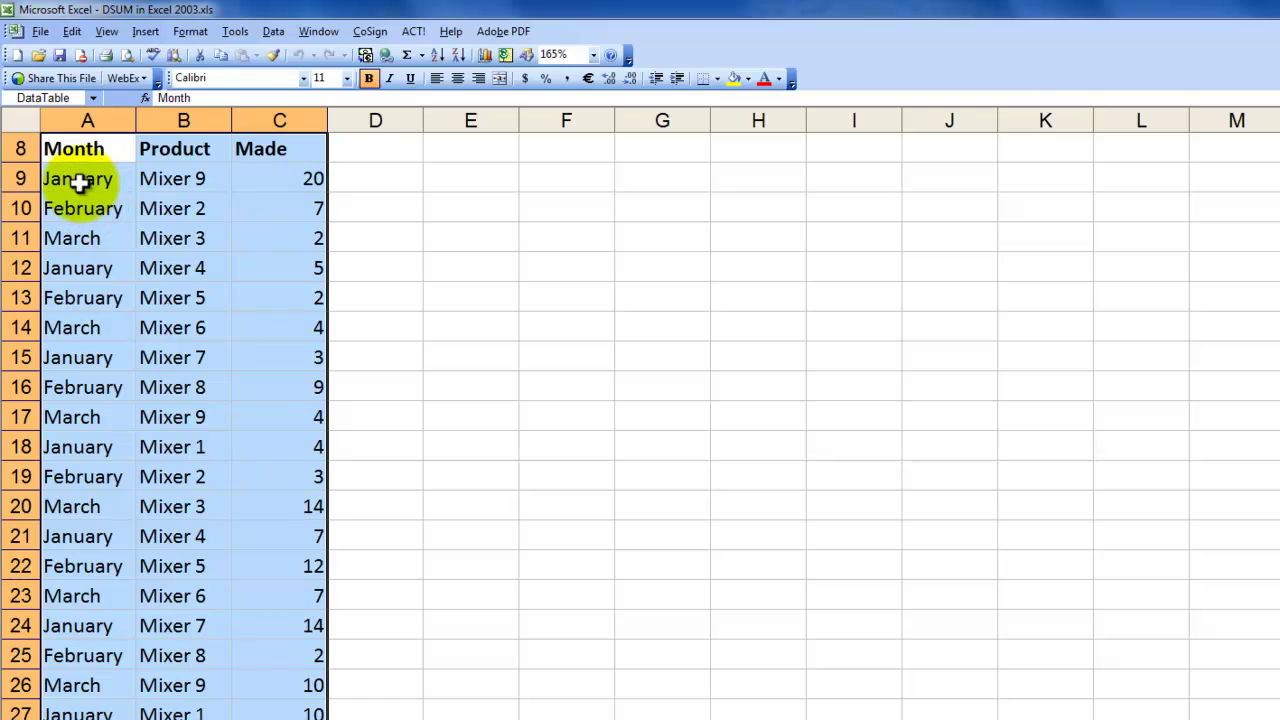
{"action": "scroll", "coordinate": [457, 229], "scroll_direction": "up", "scroll_amount": 3}
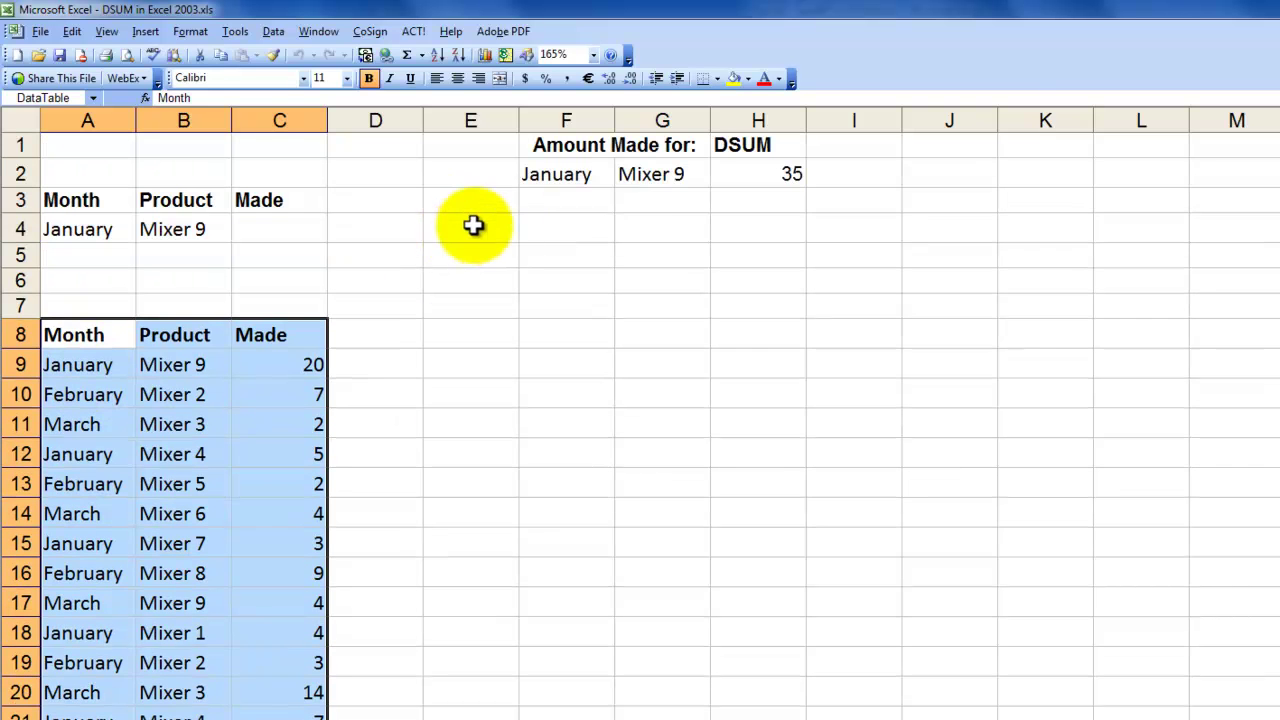
{"action": "left_click", "coordinate": [770, 174]}
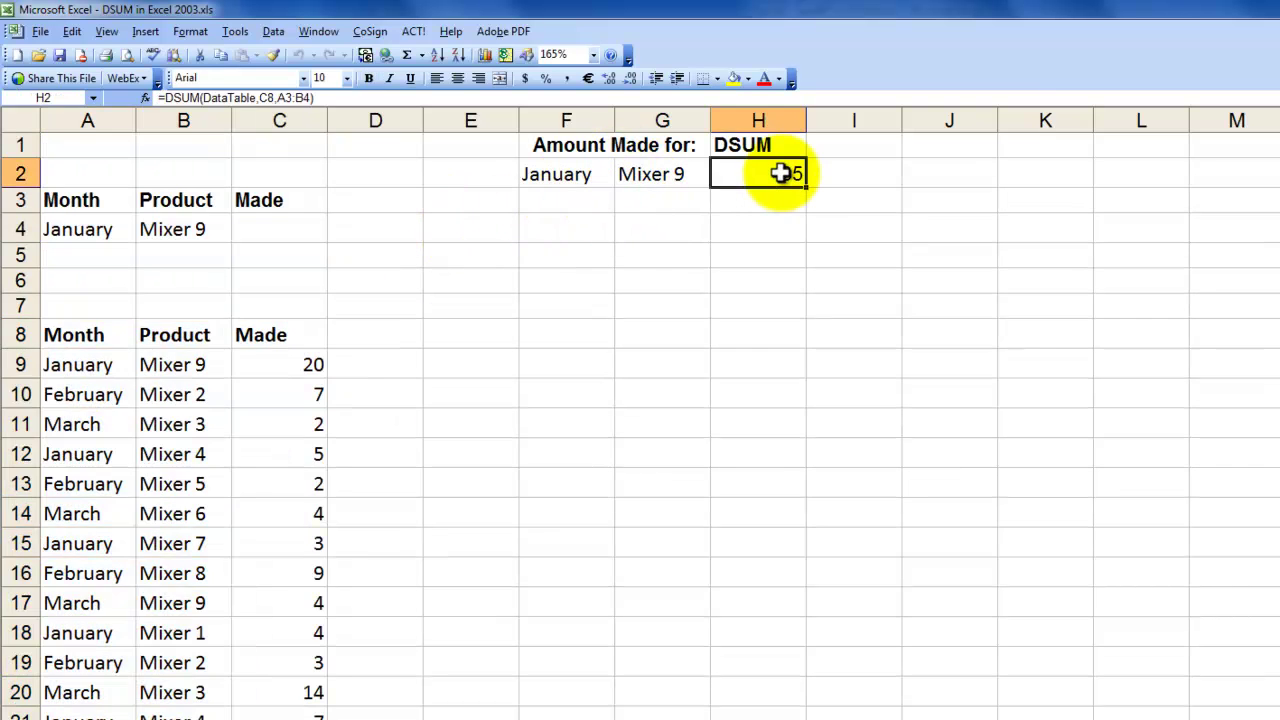
{"action": "double_click", "coordinate": [776, 175]}
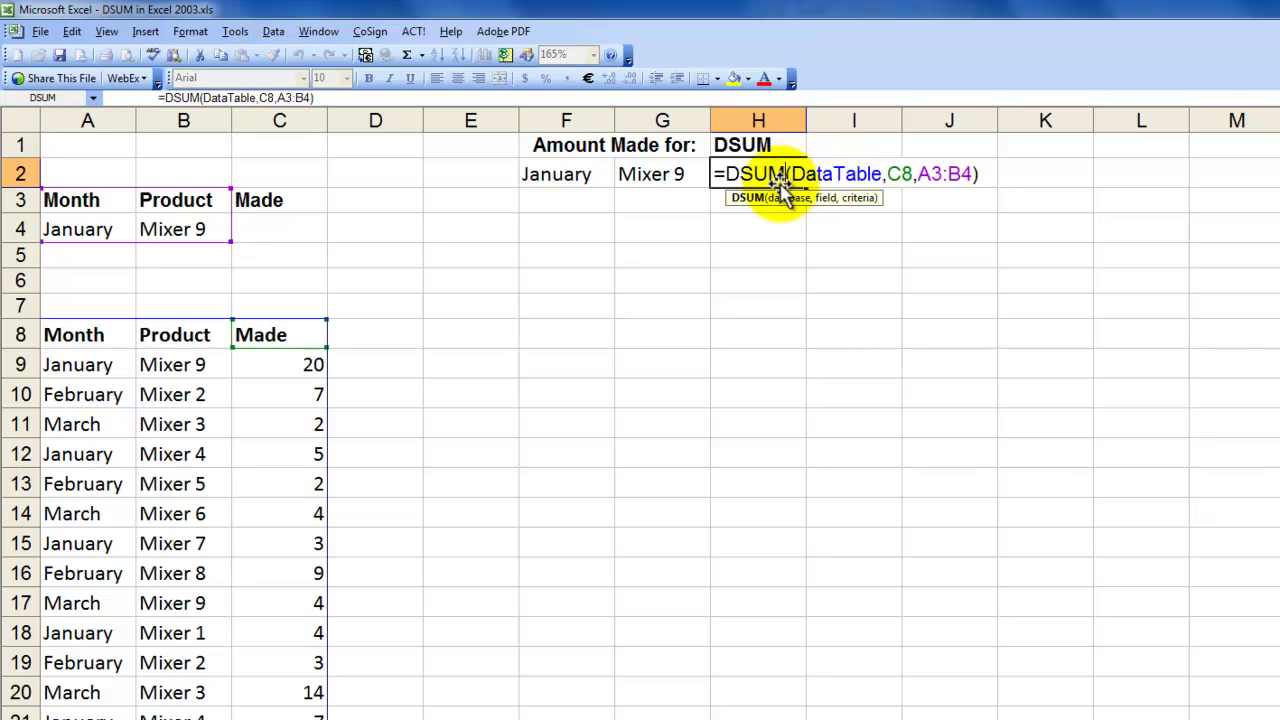
{"action": "left_click", "coordinate": [824, 198]}
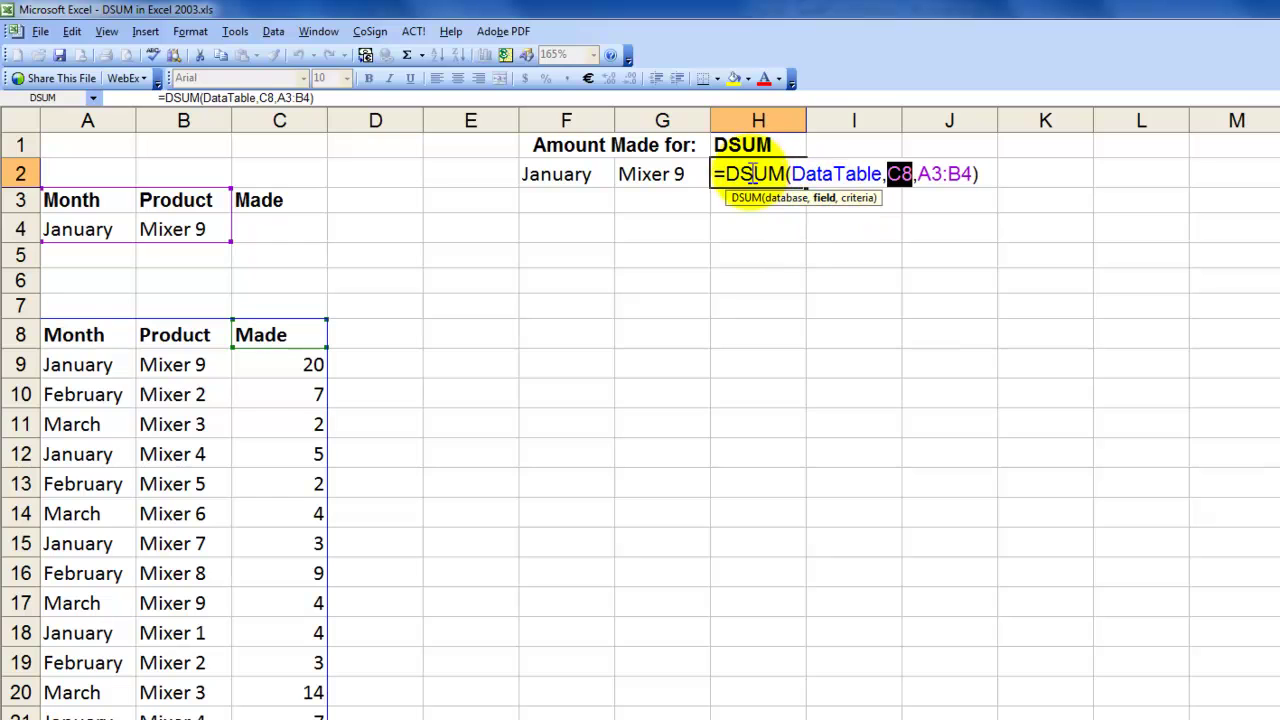
{"action": "left_click", "coordinate": [287, 334]}
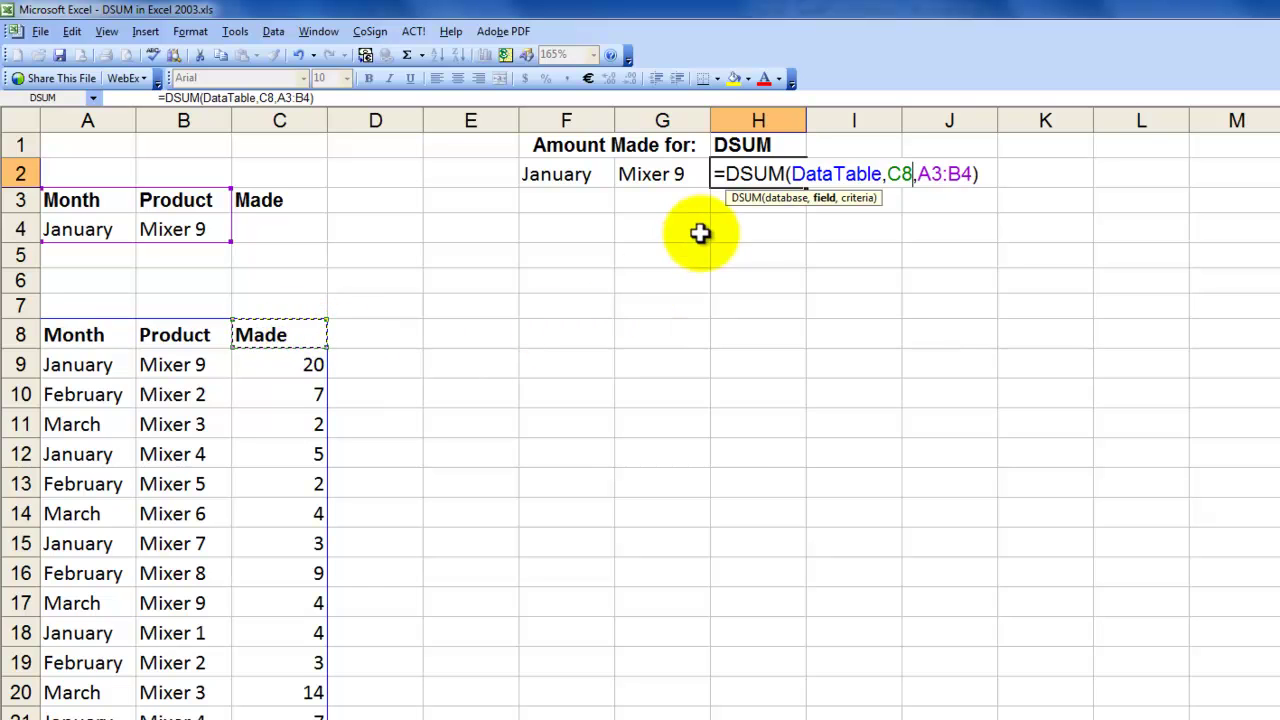
{"action": "left_click", "coordinate": [856, 205]}
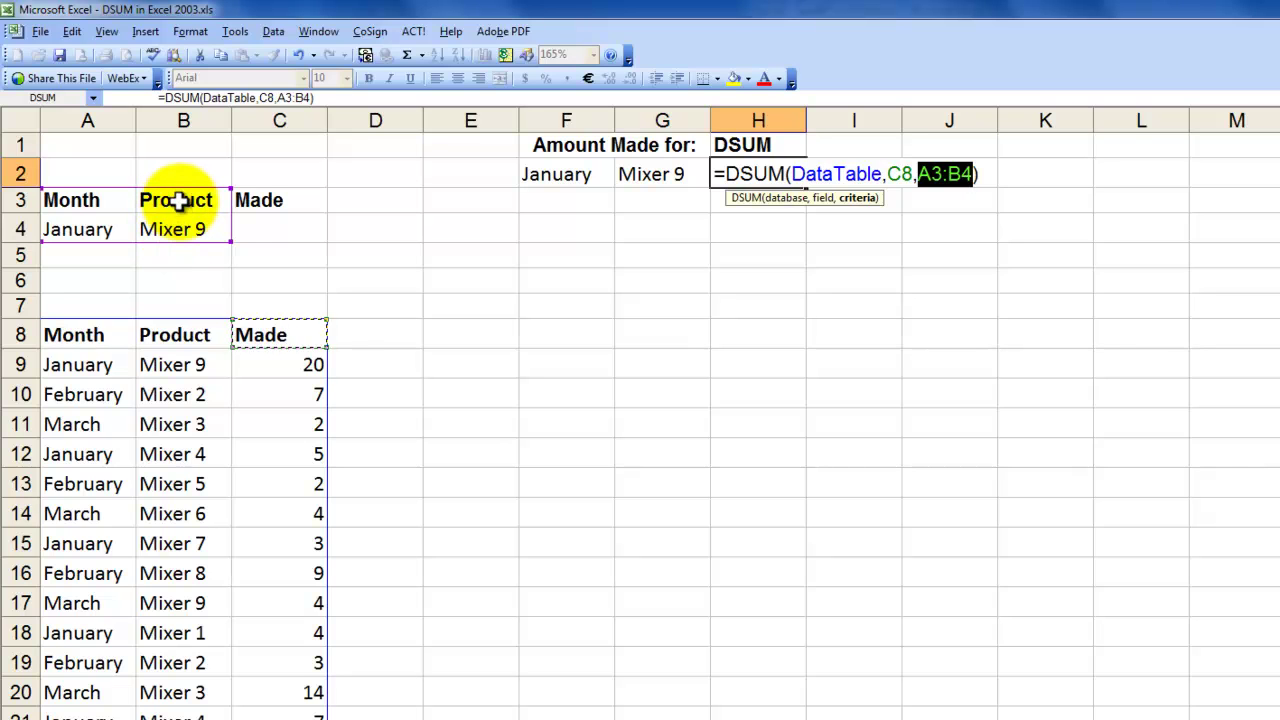
{"action": "key", "text": "ctrl+Return"}
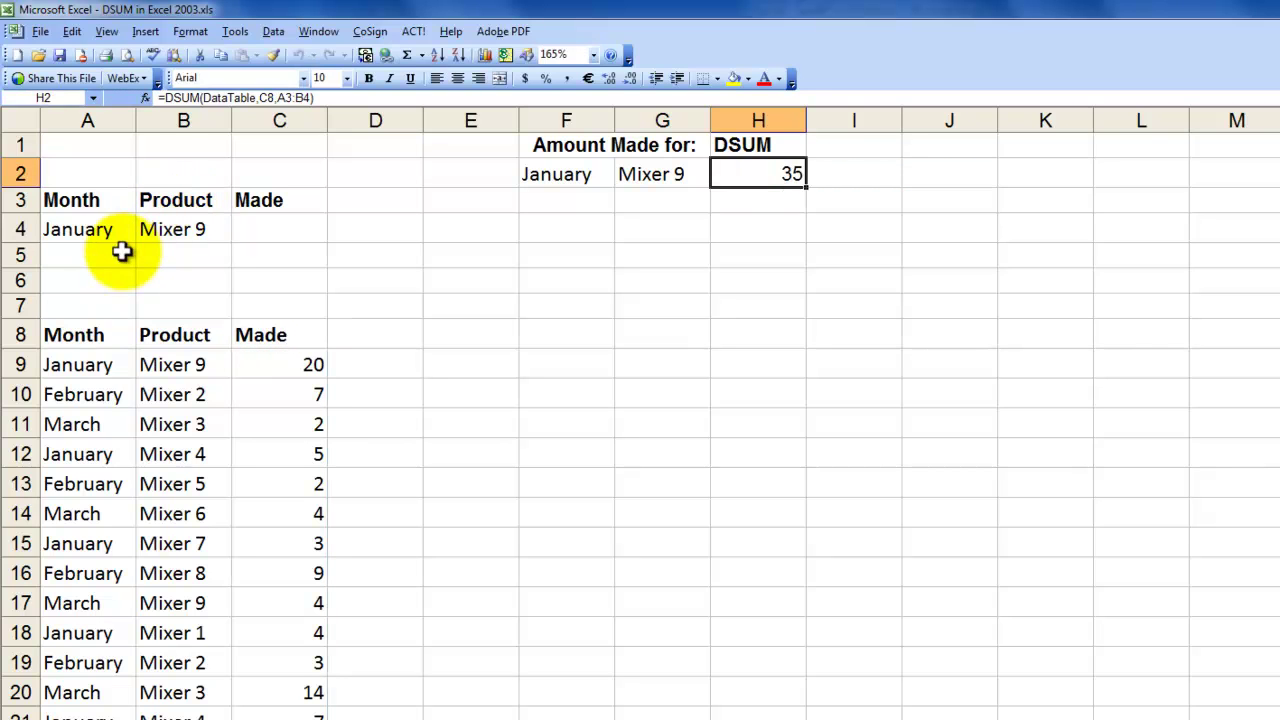
- Copy March from A11 into F2 and Mixer 3 from B11 into G2
{"action": "left_click", "coordinate": [534, 176]}
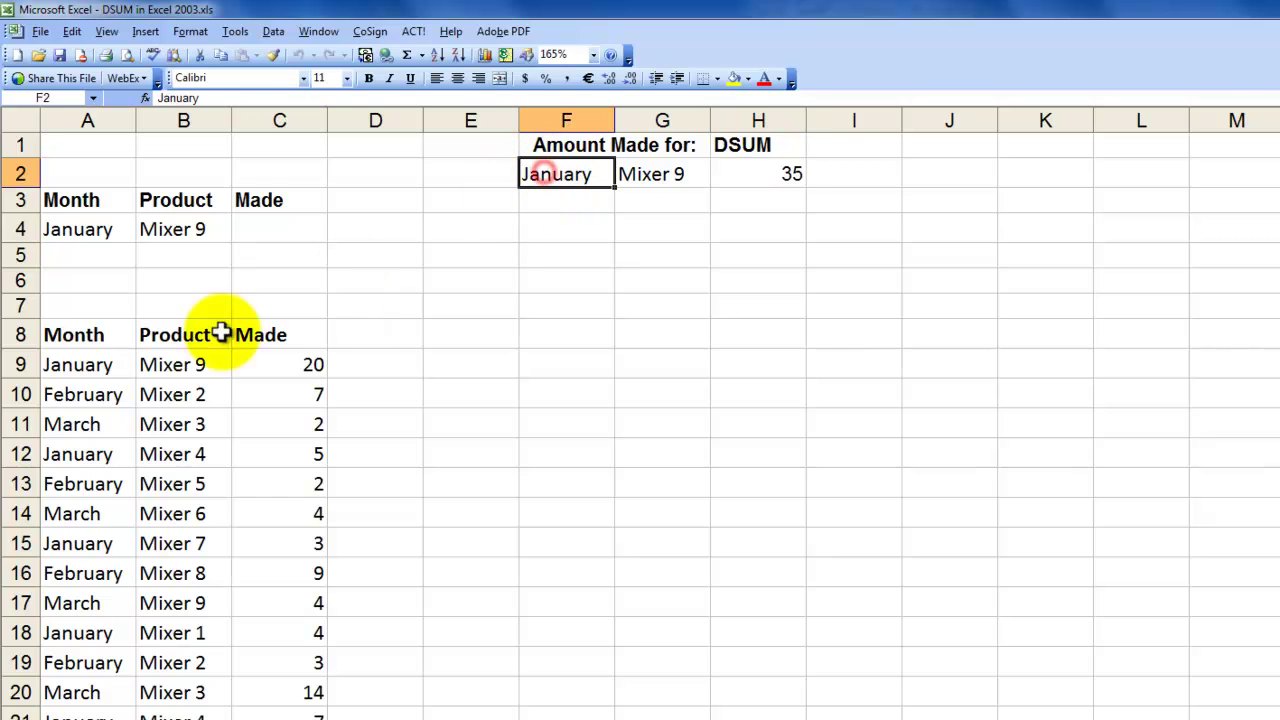
{"action": "left_click", "coordinate": [78, 424]}
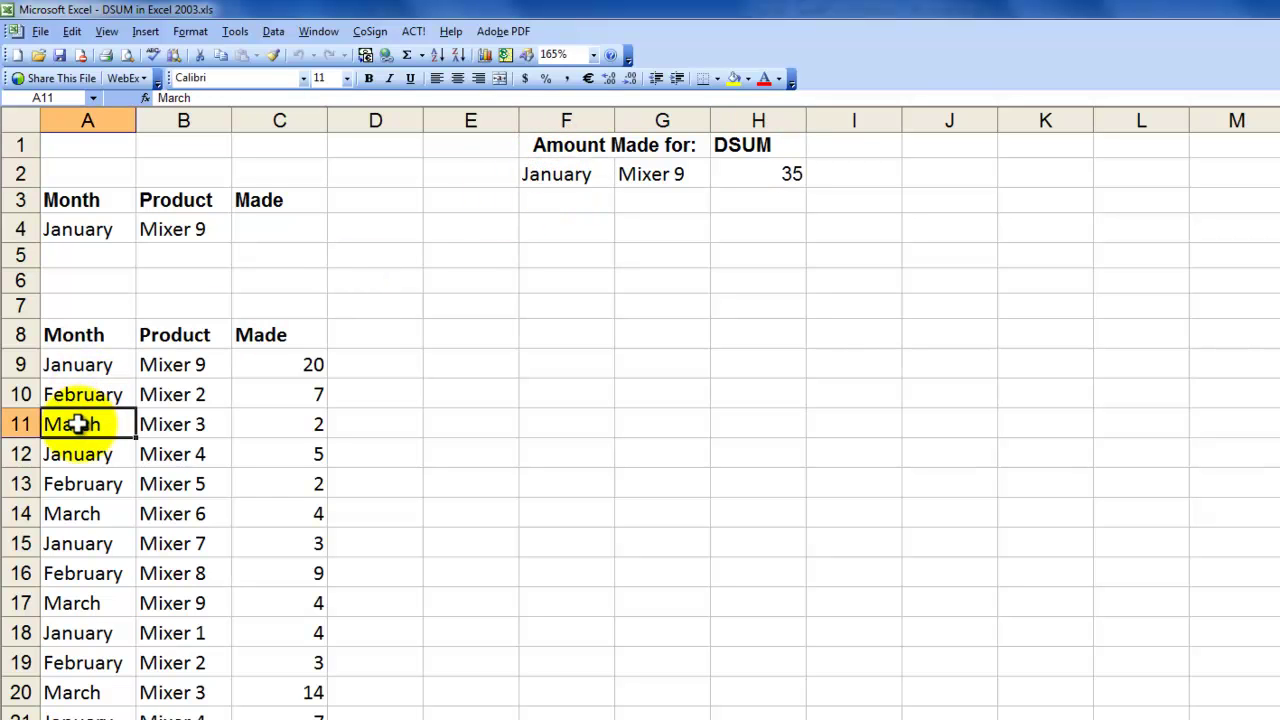
{"action": "key", "text": "ctrl+c"}
{"action": "left_click", "coordinate": [553, 176]}
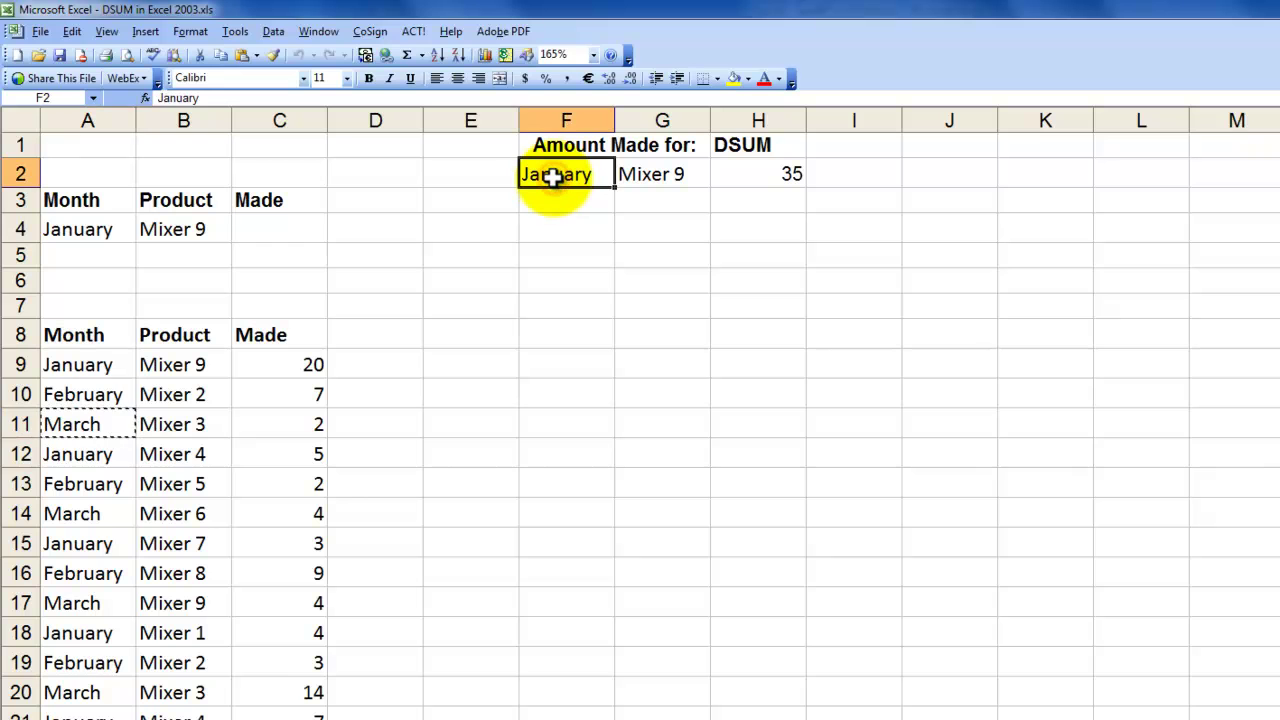
{"action": "key", "text": "ctrl+v"}
{"action": "left_click", "coordinate": [176, 427]}
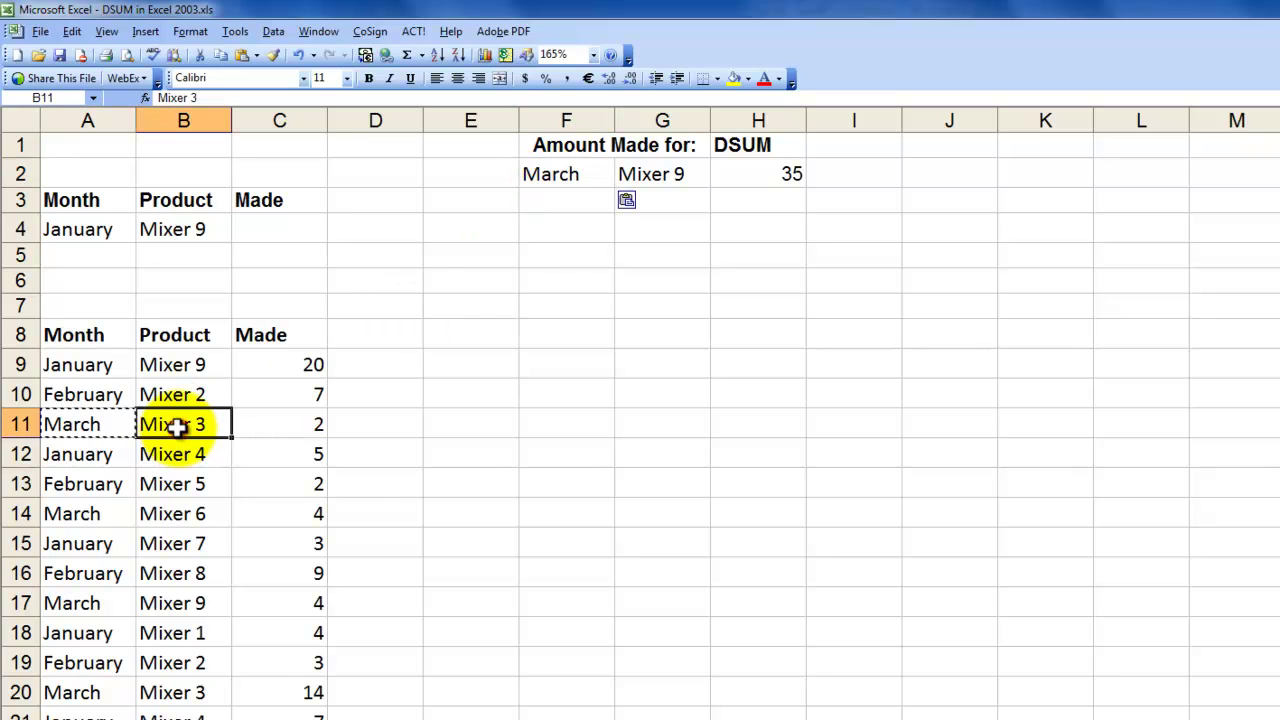
{"action": "key", "text": "ctrl+c"}
{"action": "left_click", "coordinate": [676, 176]}
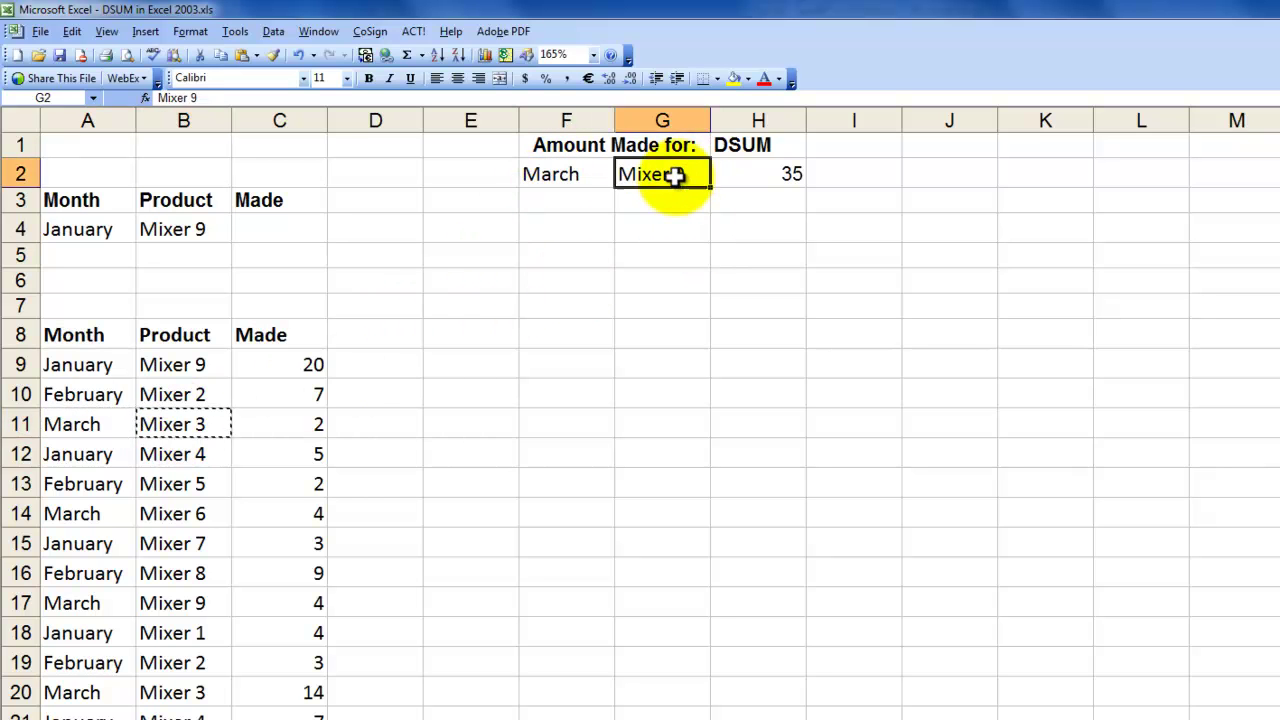
{"action": "key", "text": "ctrl+v"}
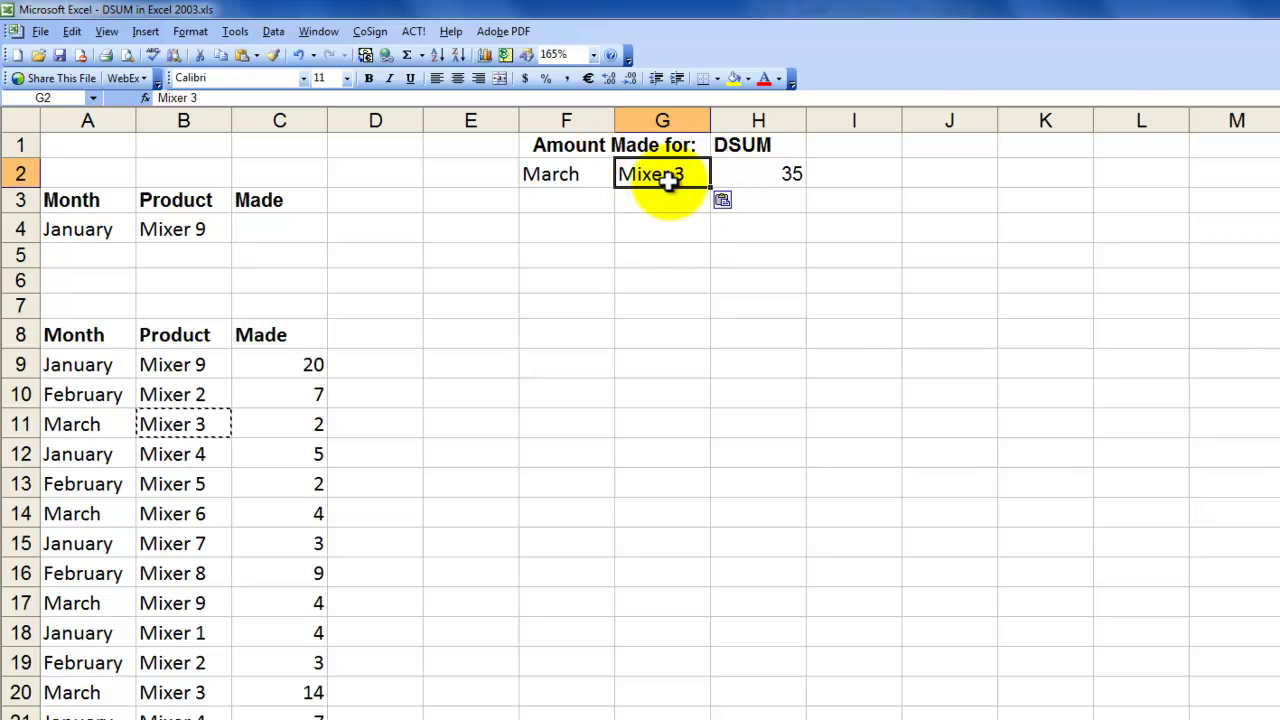
- Paste Mixer 3 into B4 and March into A4 of the DSUM criteria block
{"action": "left_click", "coordinate": [178, 229]}
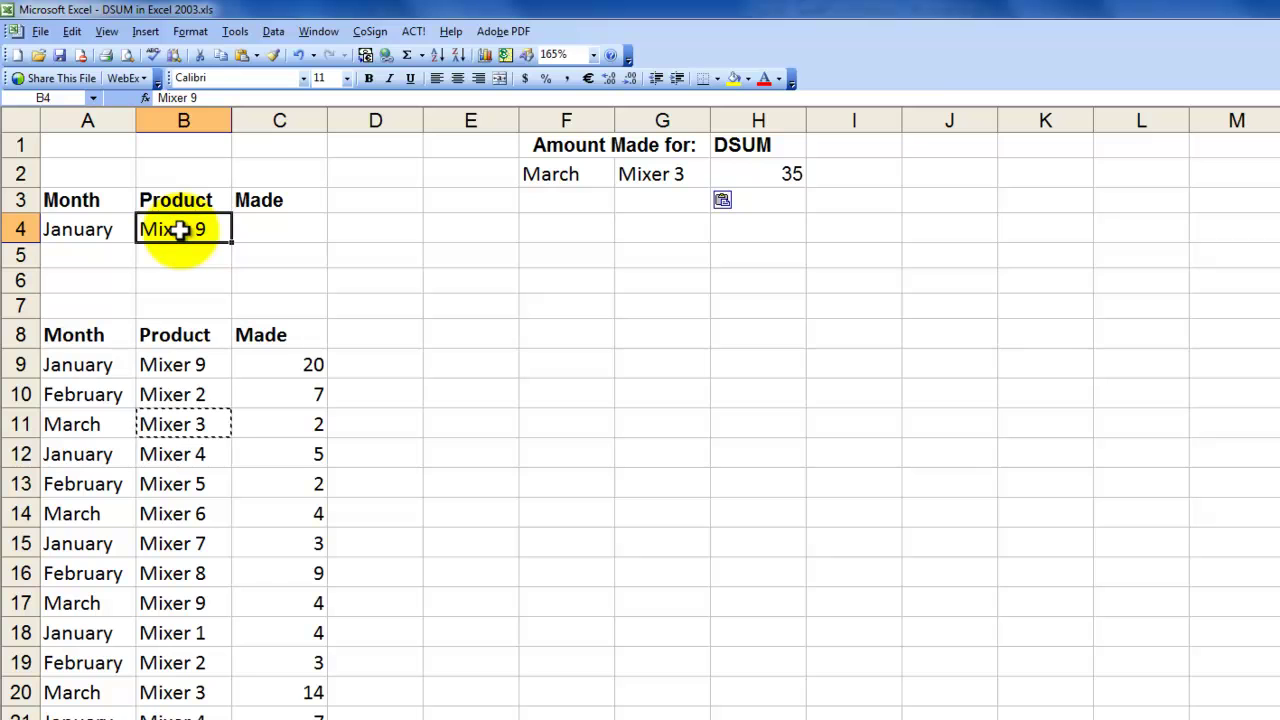
{"action": "key", "text": "ctrl+v"}
{"action": "left_click", "coordinate": [95, 426]}
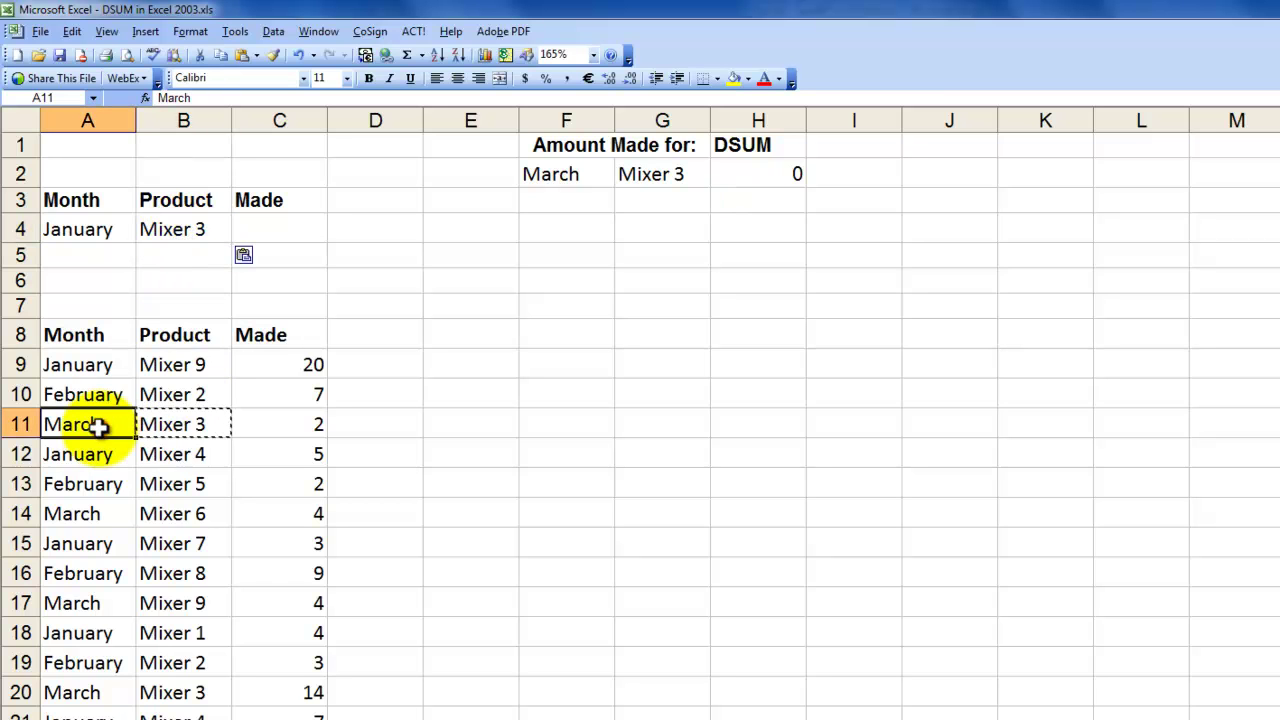
{"action": "key", "text": "ctrl+c"}
{"action": "left_click", "coordinate": [95, 229]}
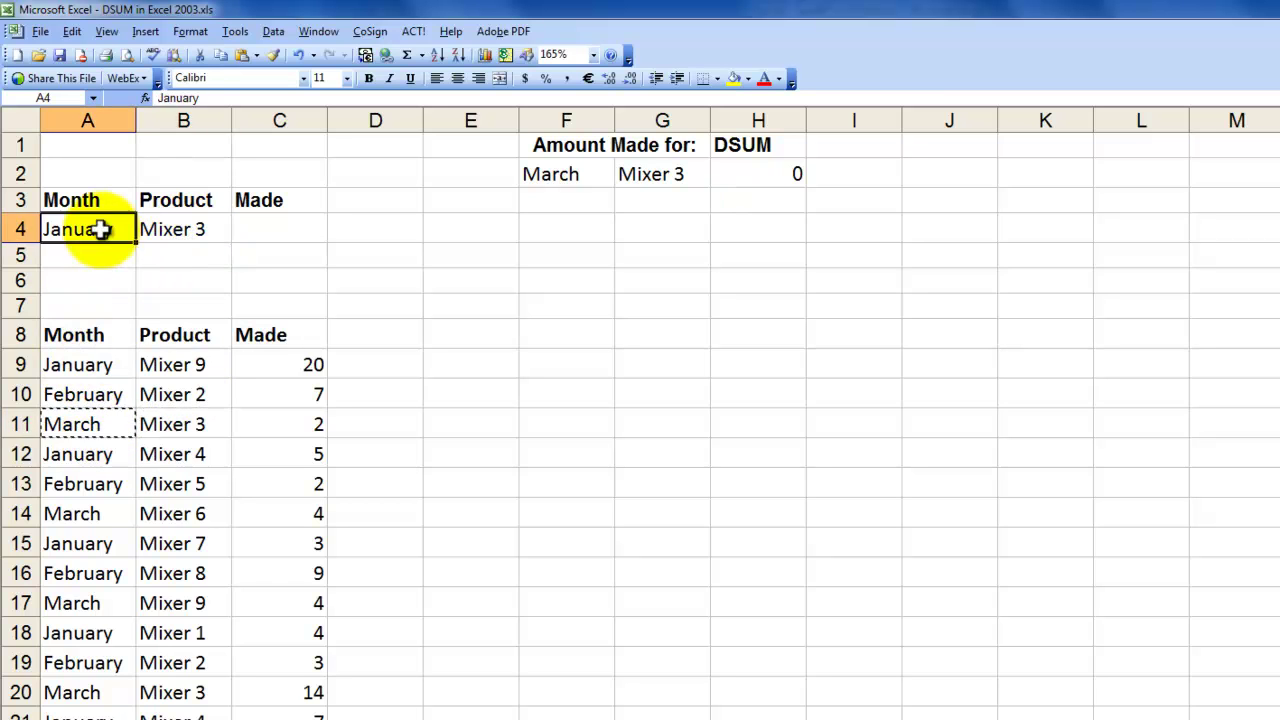
{"action": "key", "text": "ctrl+v"}
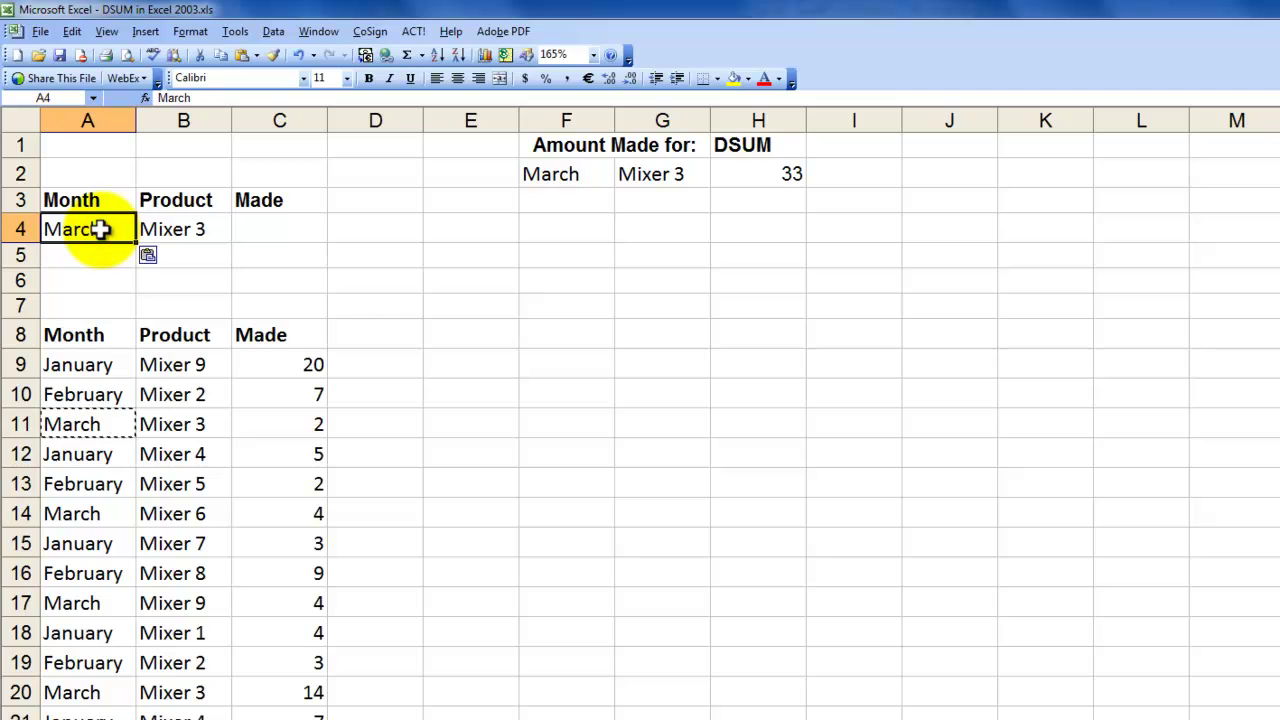
{"action": "left_click", "coordinate": [751, 177]}
{"action": "double_click", "coordinate": [755, 175]}
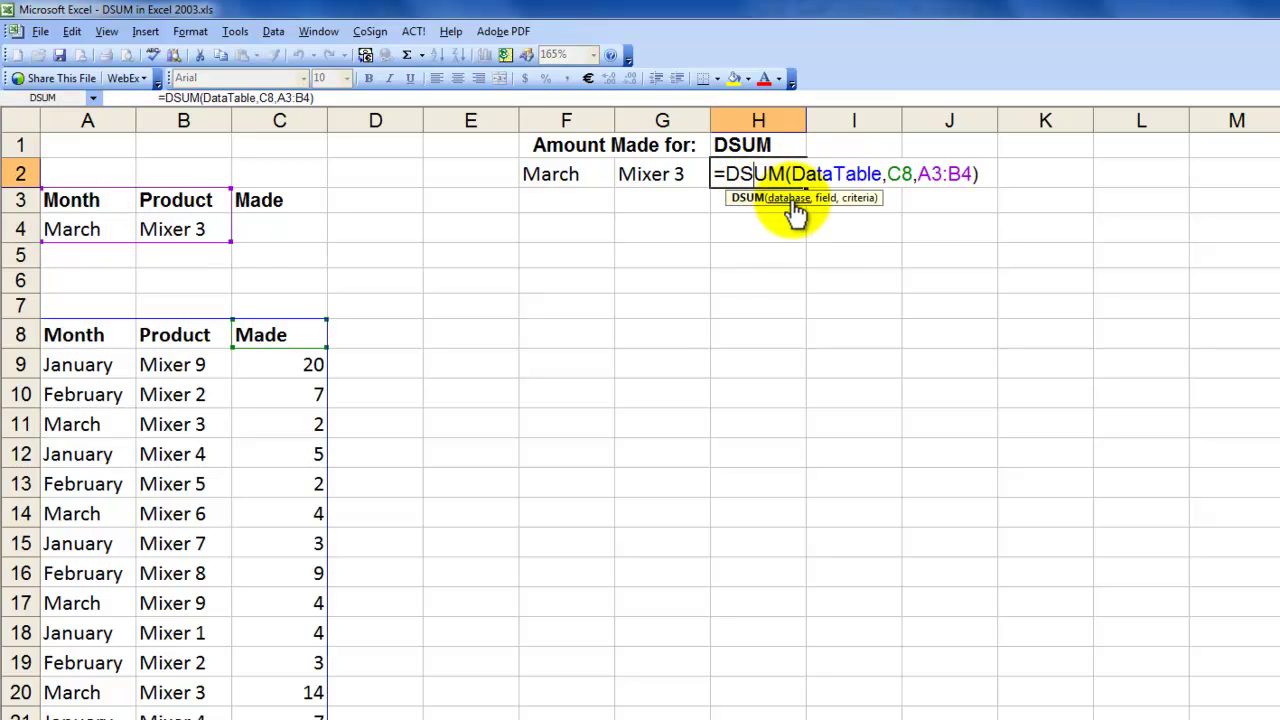
{"action": "left_click", "coordinate": [790, 198]}
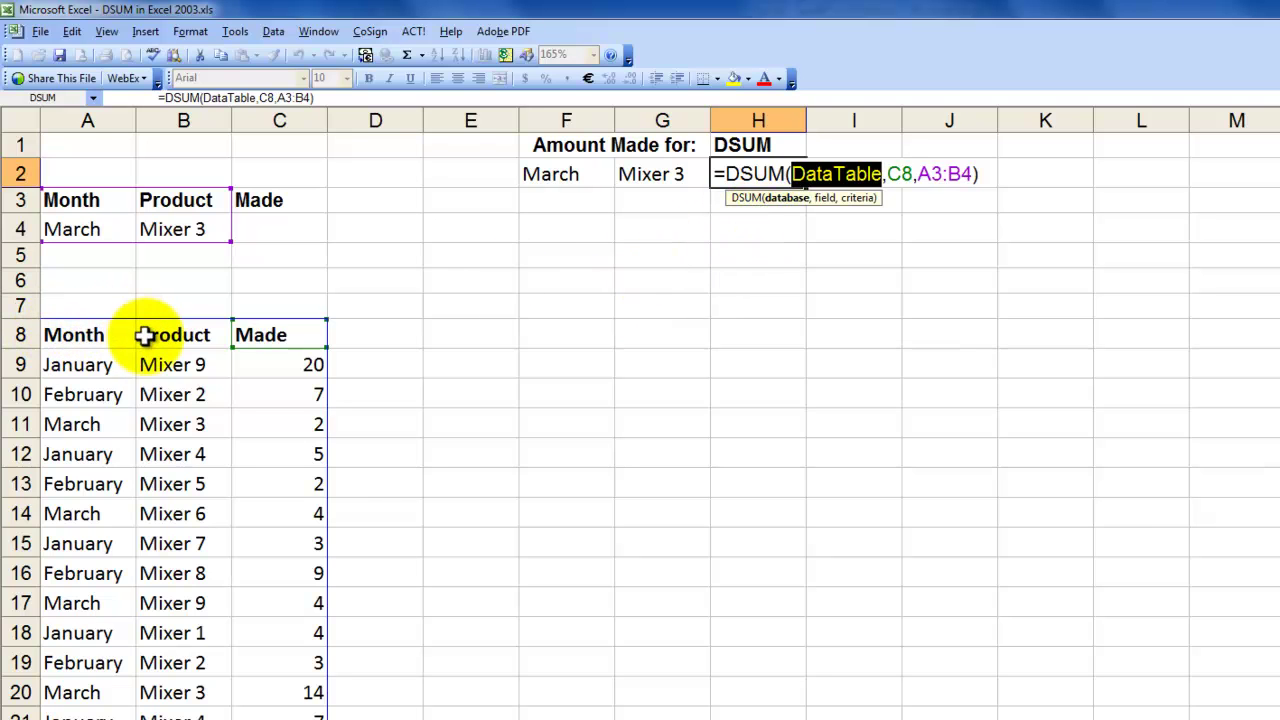
{"action": "left_click", "coordinate": [827, 198]}
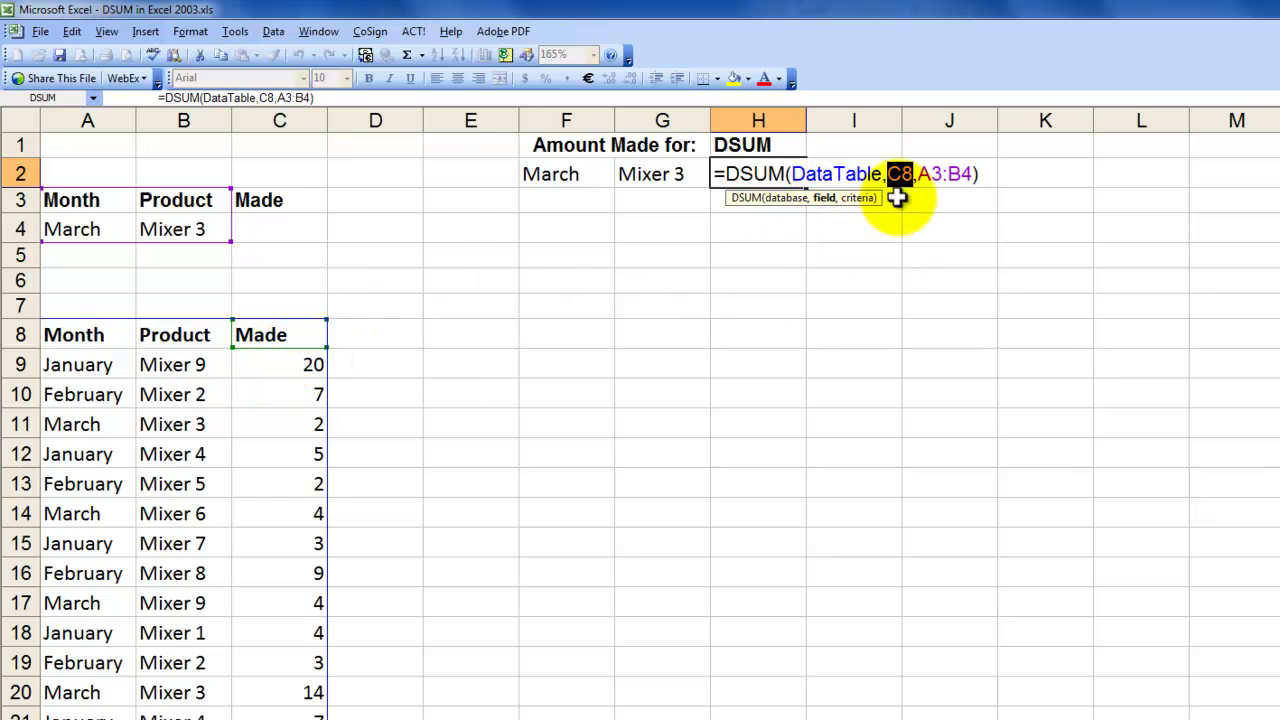
{"action": "left_click", "coordinate": [858, 204]}
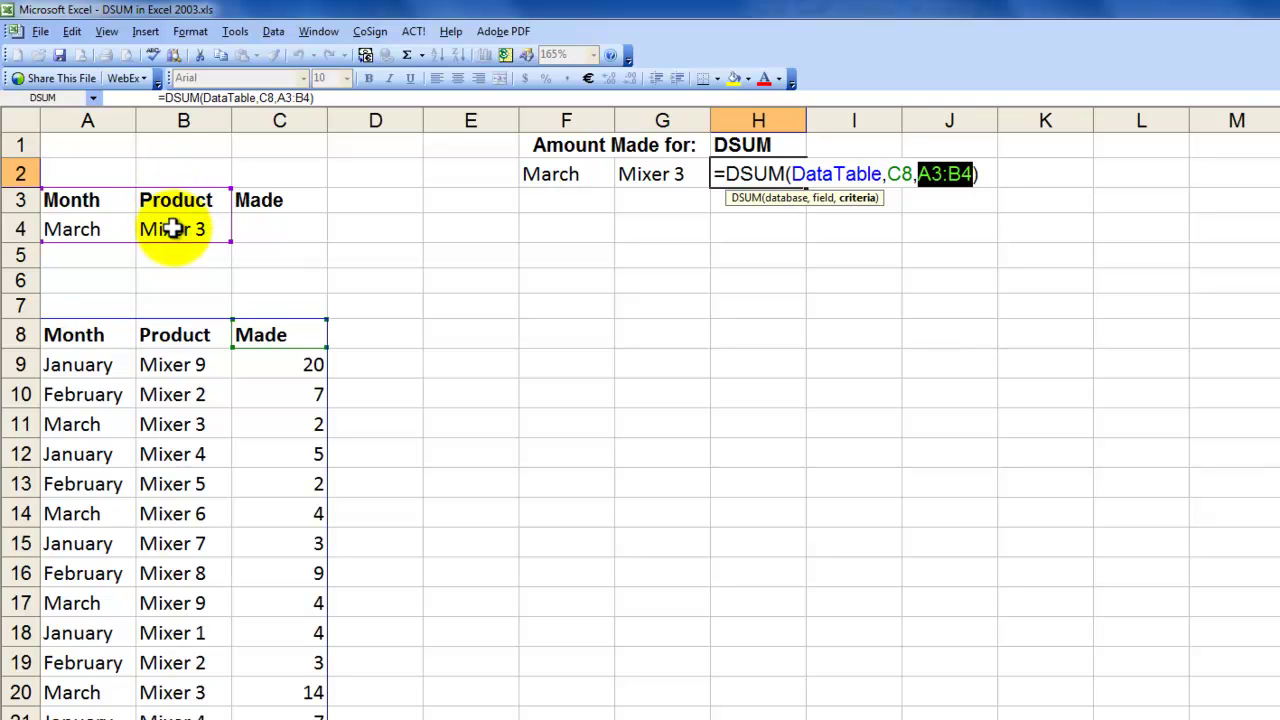
{"action": "key", "text": "ctrl+Return"}
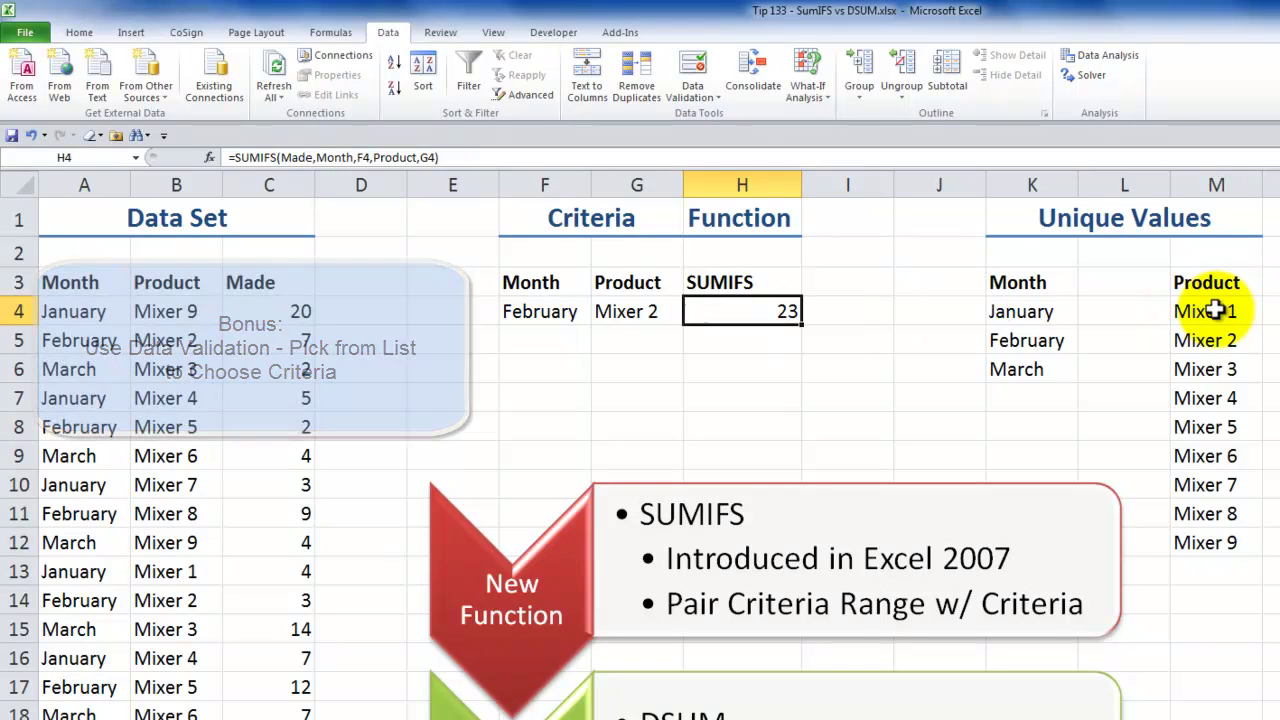
- Name the month list K4:K6 'Months' via the Name Box
{"action": "left_click_drag", "start_coordinate": [1022, 312], "coordinate": [1024, 368]}
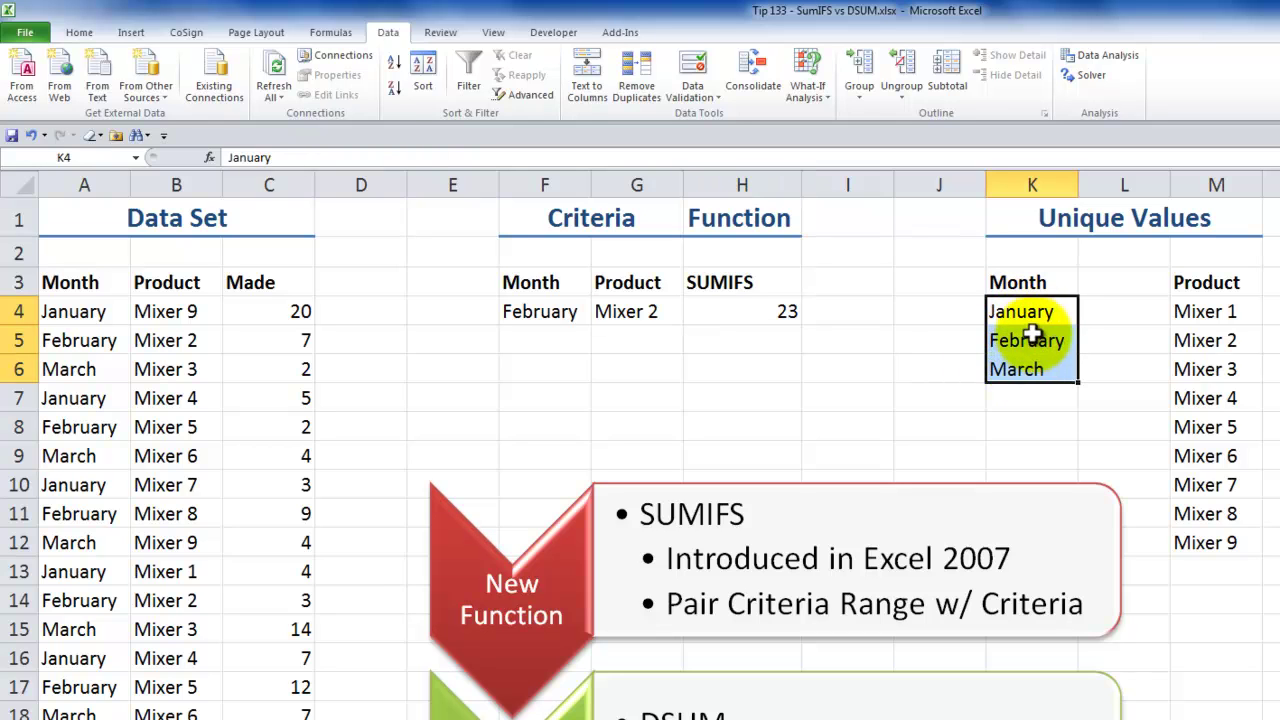
{"action": "left_click", "coordinate": [140, 158]}
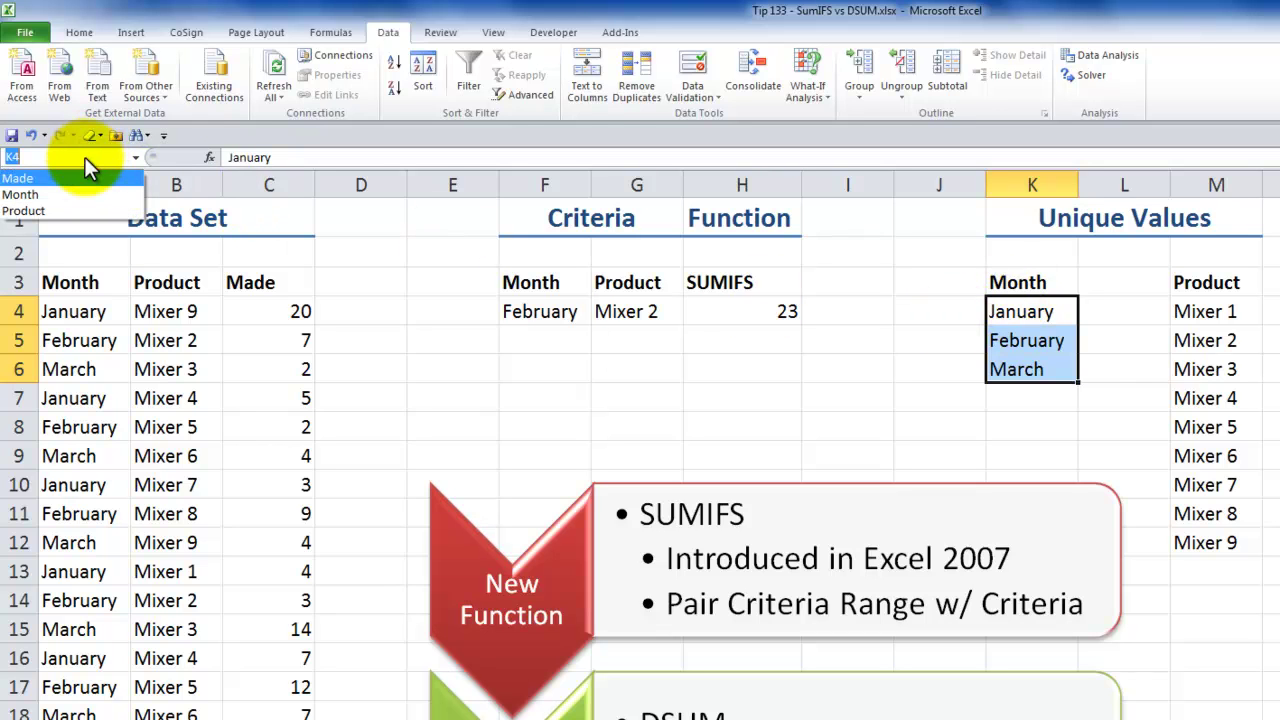
{"action": "type", "text": "Mon"}
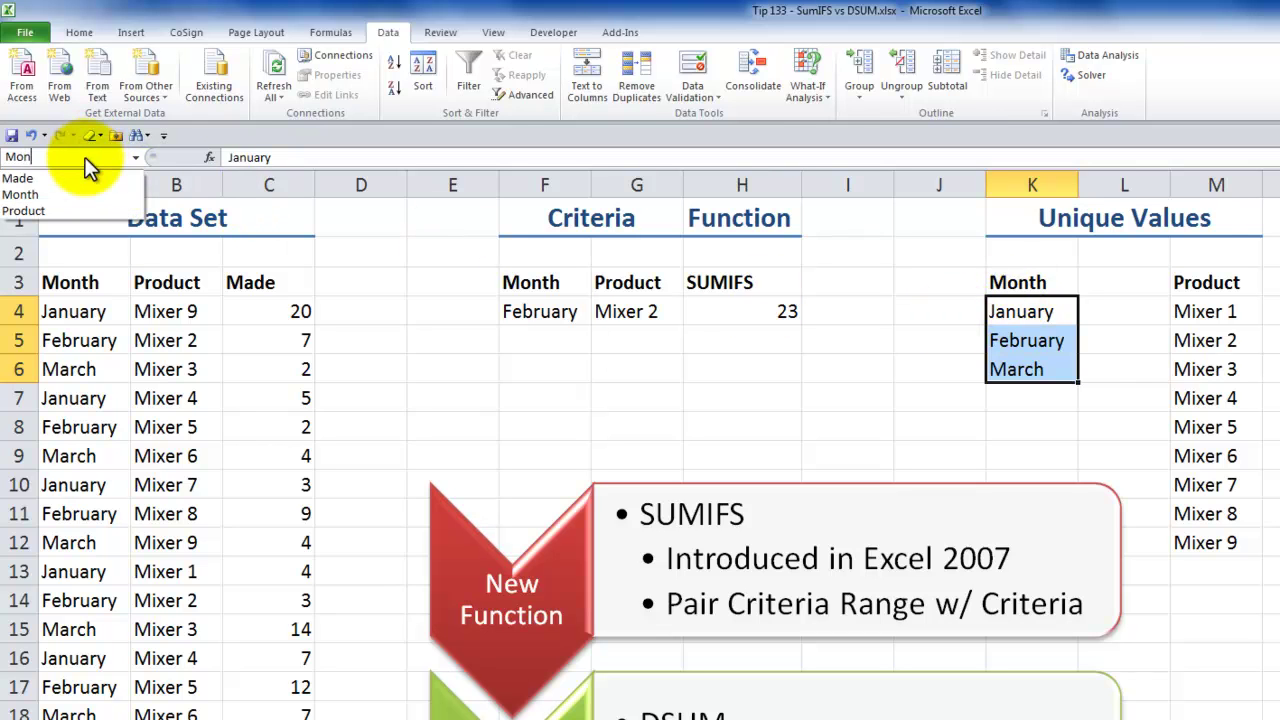
{"action": "type", "text": "ths"}
{"action": "key", "text": "Return"}
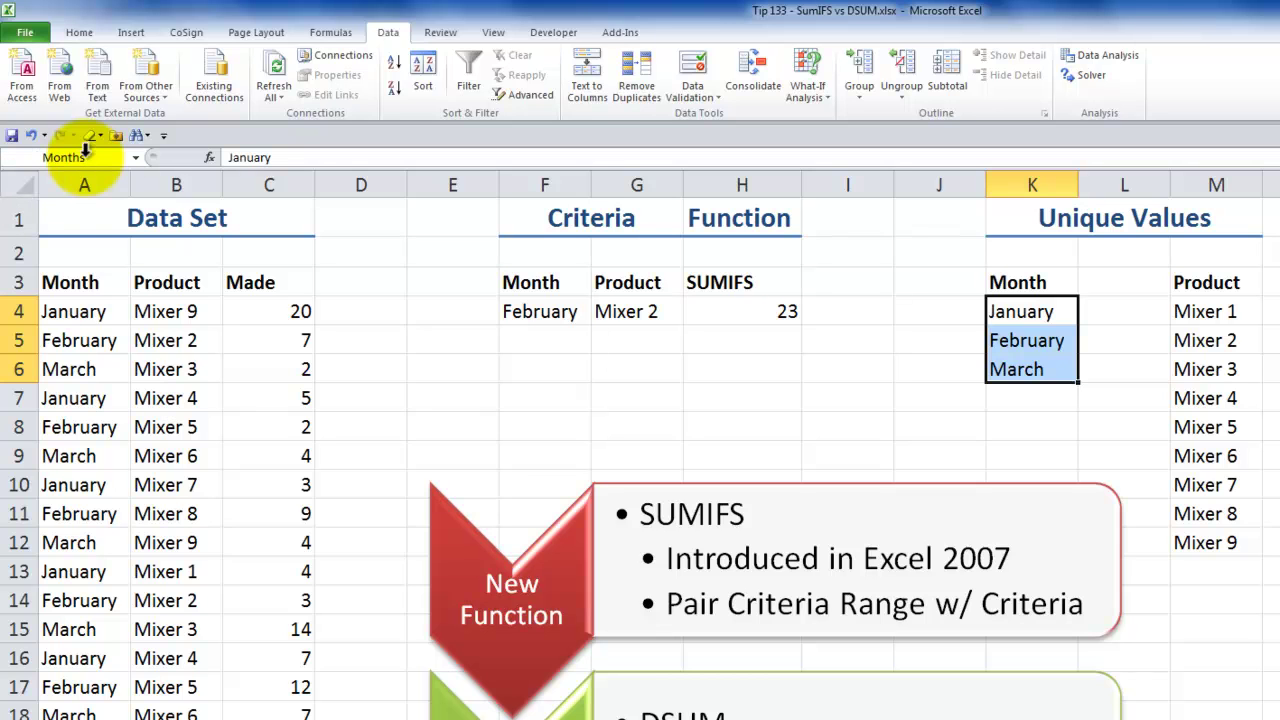
- Select the Mixer 1–Mixer 9 list in M4:M12 and name it 'Products'
{"action": "left_click", "coordinate": [1233, 310]}
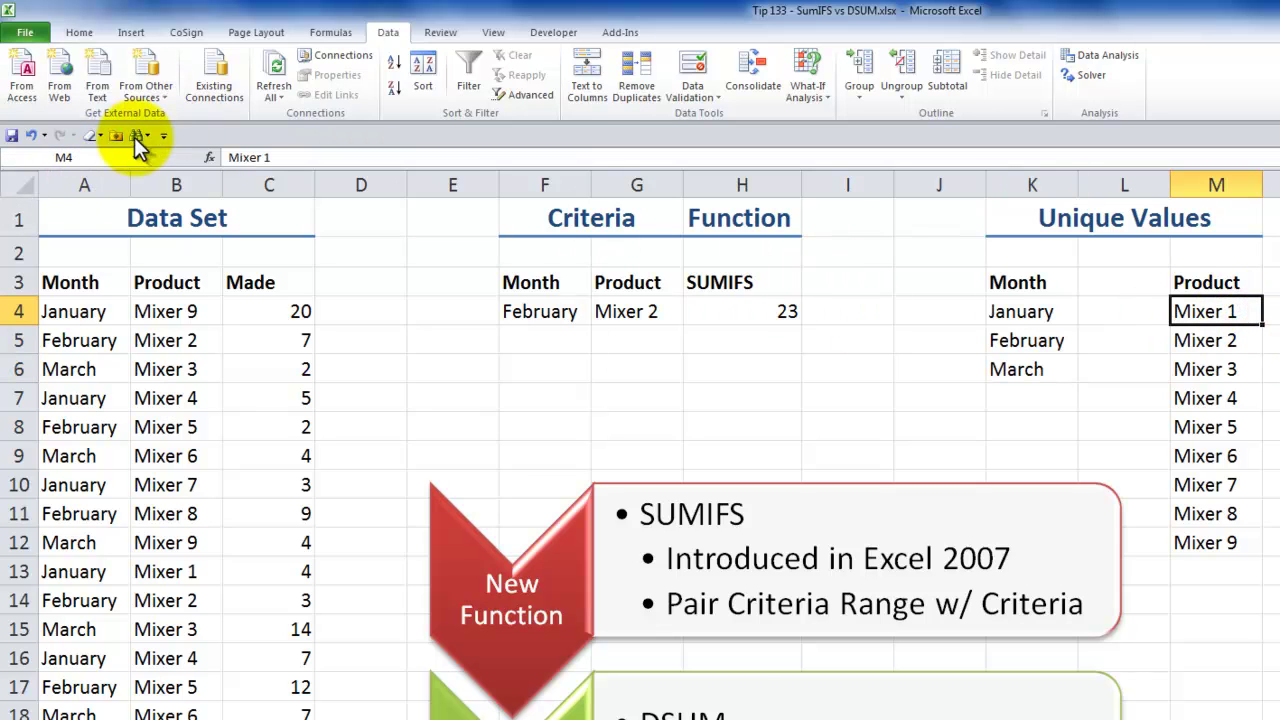
{"action": "left_click", "coordinate": [134, 151]}
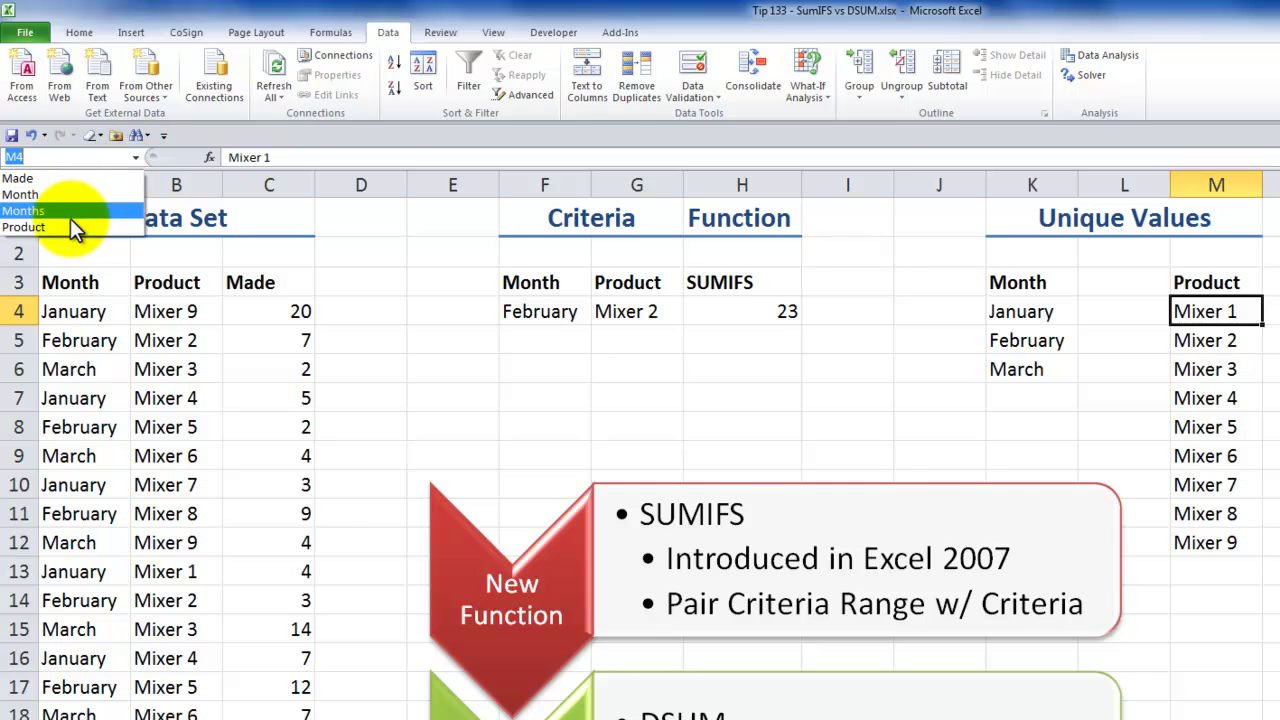
{"action": "left_click", "coordinate": [70, 224]}
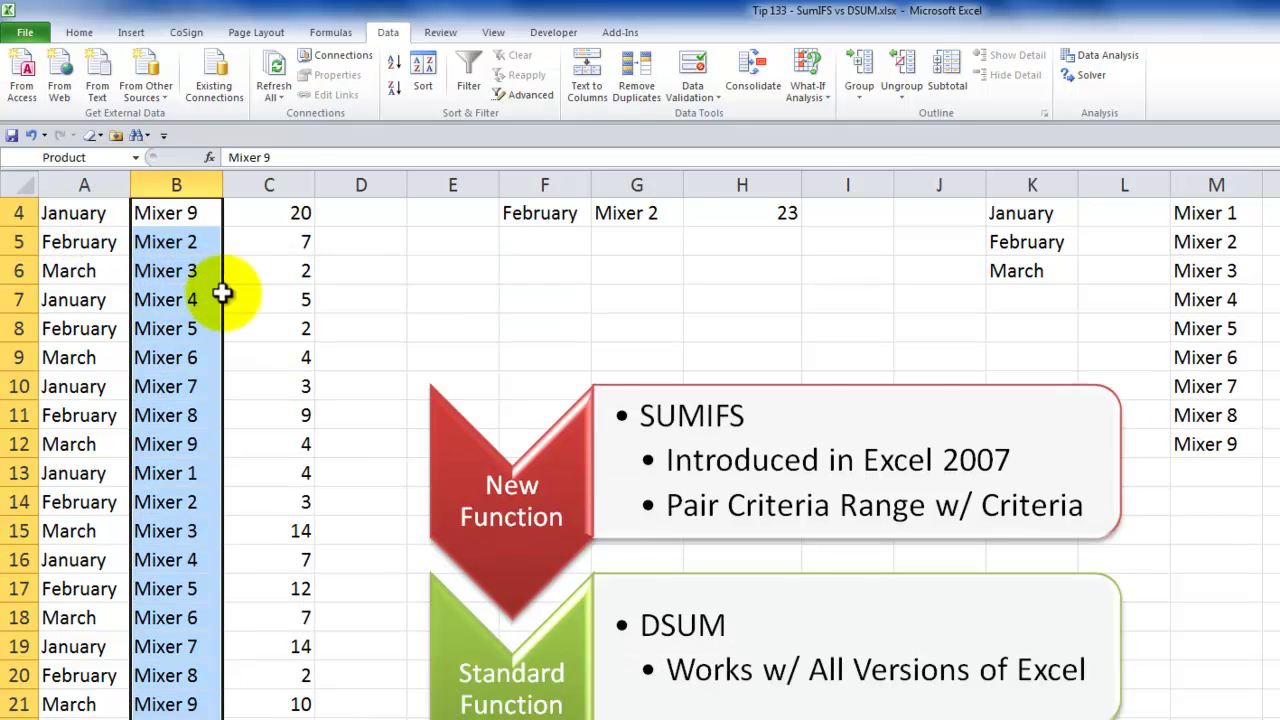
{"action": "left_click", "coordinate": [1050, 355]}
{"action": "scroll", "coordinate": [1023, 334], "scroll_direction": "up", "scroll_amount": 2, "text": "ctrl"}
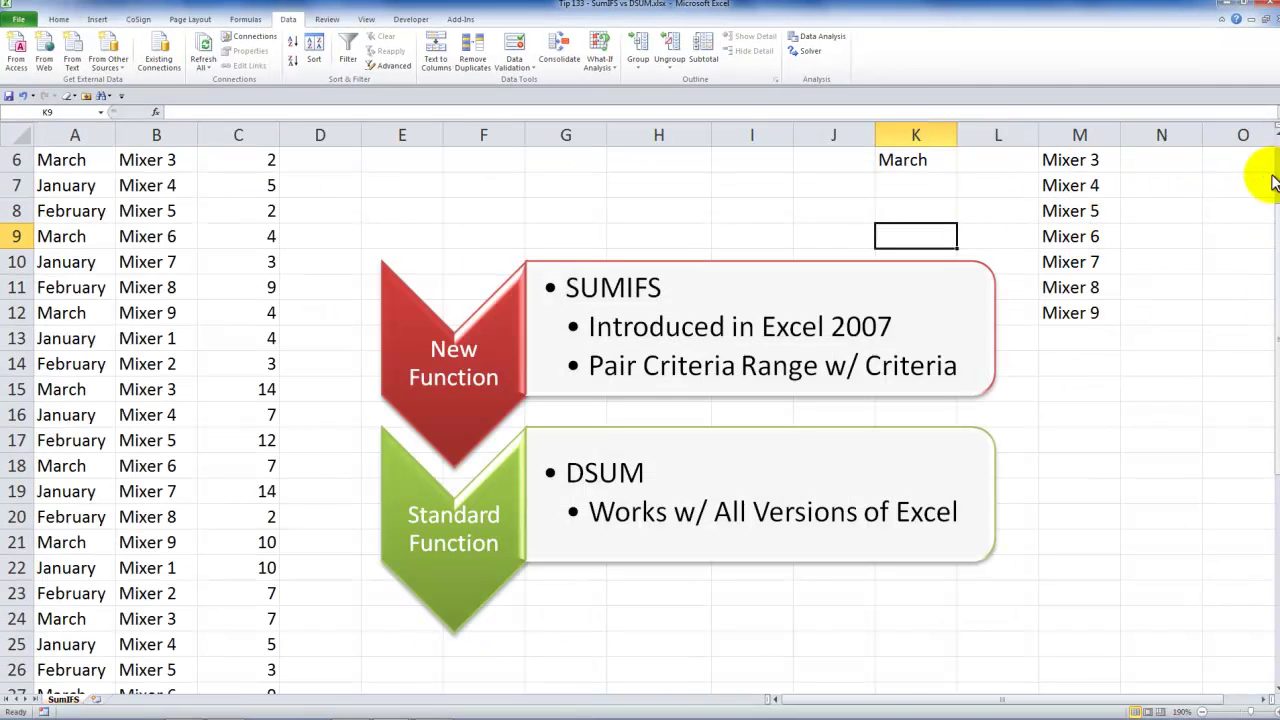
{"action": "scroll", "coordinate": [1265, 180], "scroll_direction": "up", "scroll_amount": 2}
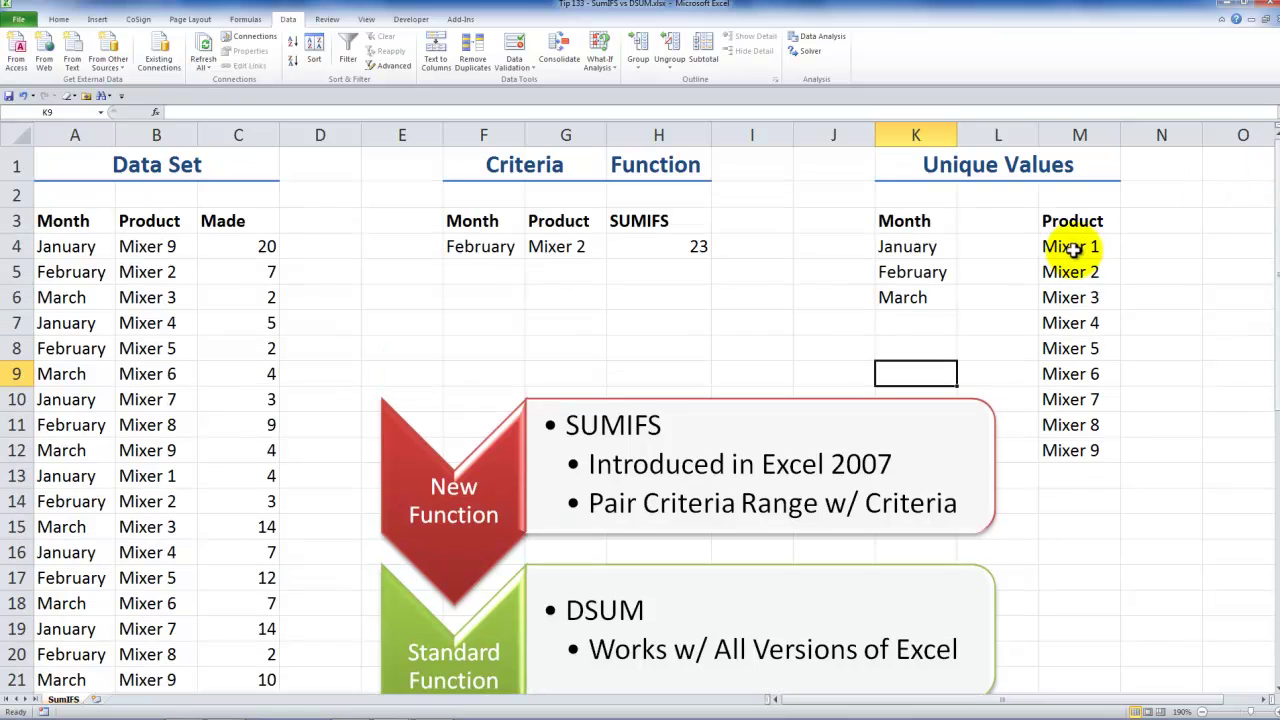
{"action": "left_click", "coordinate": [1072, 246]}
{"action": "left_click_drag", "start_coordinate": [1072, 272], "coordinate": [1066, 443]}
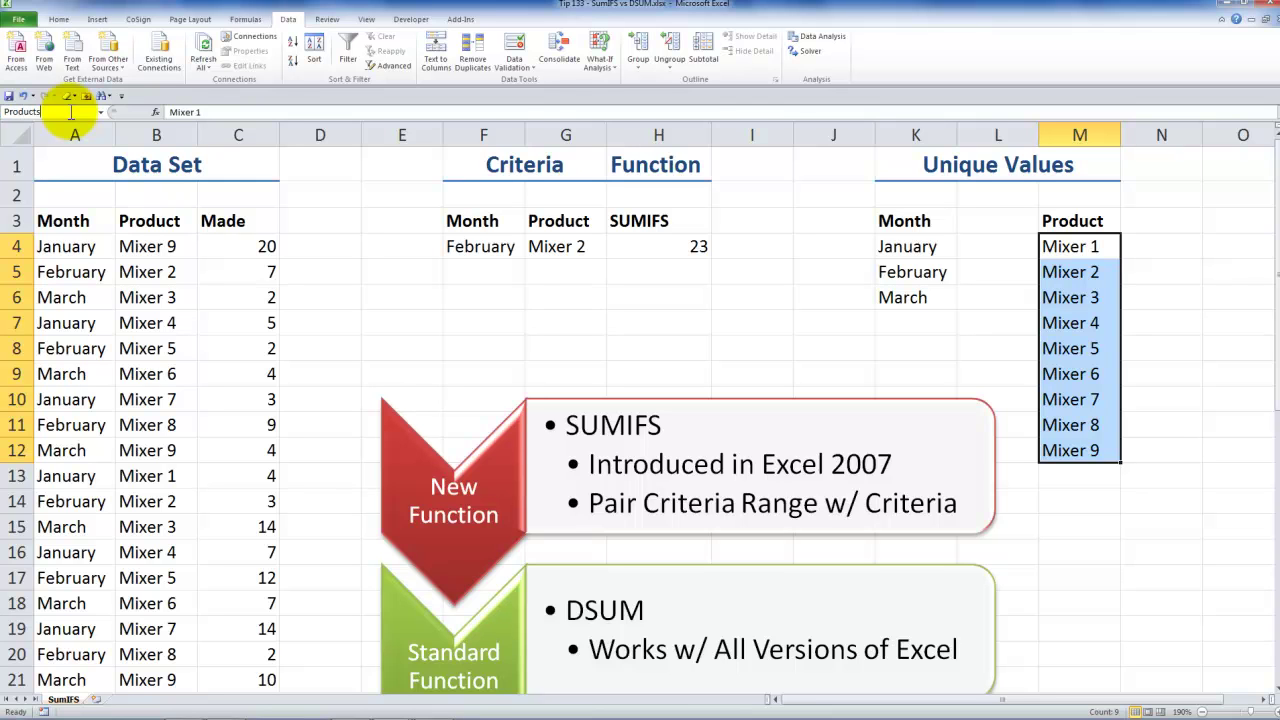
{"action": "key", "text": "Return"}
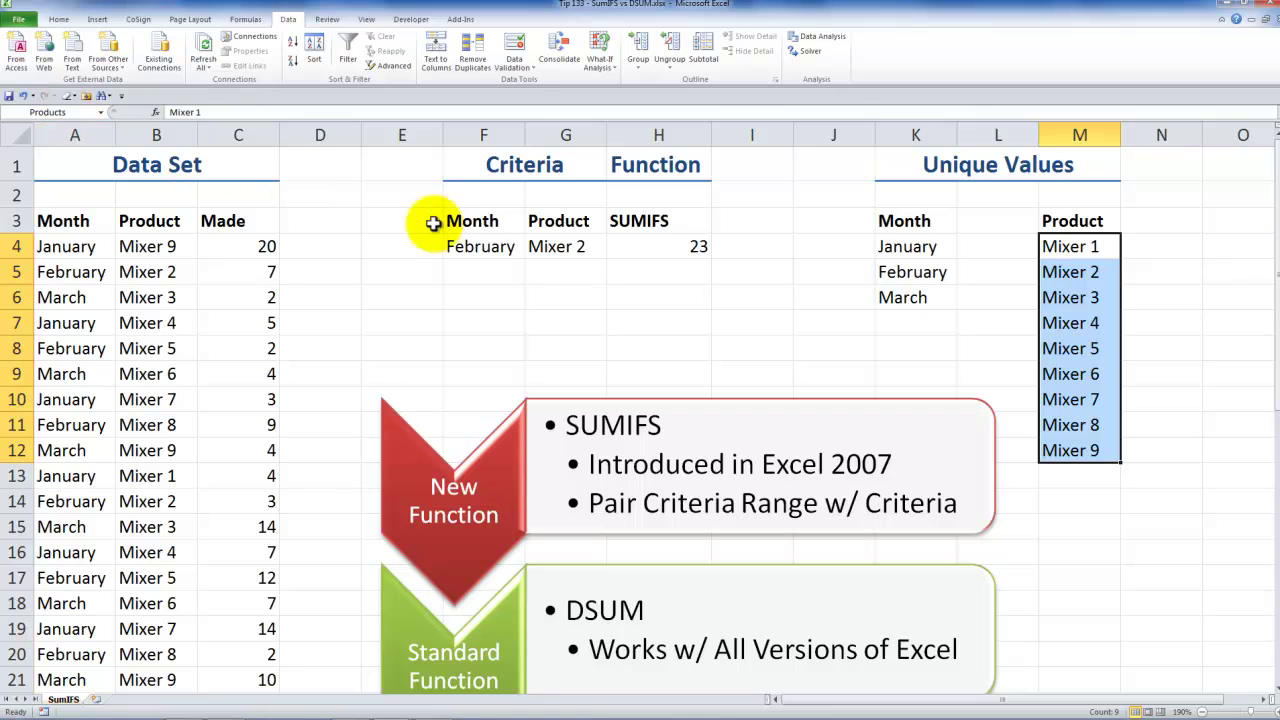
{"action": "left_click", "coordinate": [478, 249]}
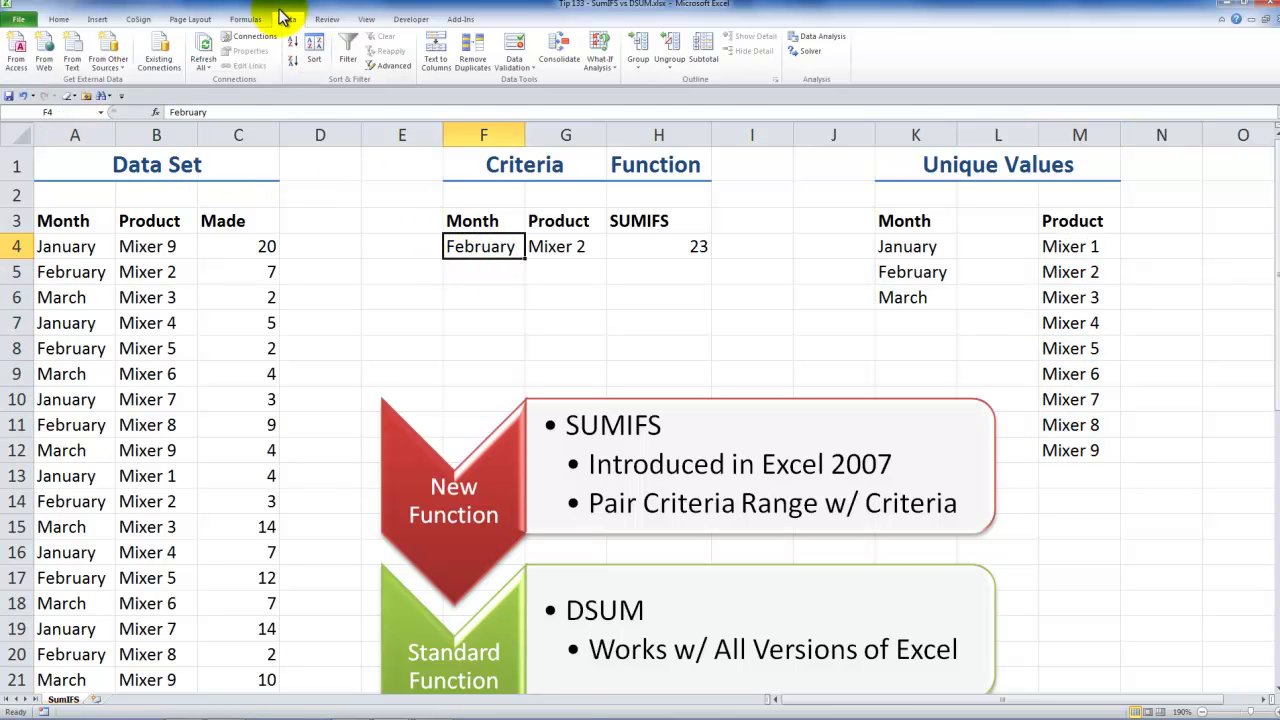
- Give F4 a List data validation whose source is the Months named range
{"action": "left_click", "coordinate": [527, 70]}
{"action": "left_click", "coordinate": [535, 80]}
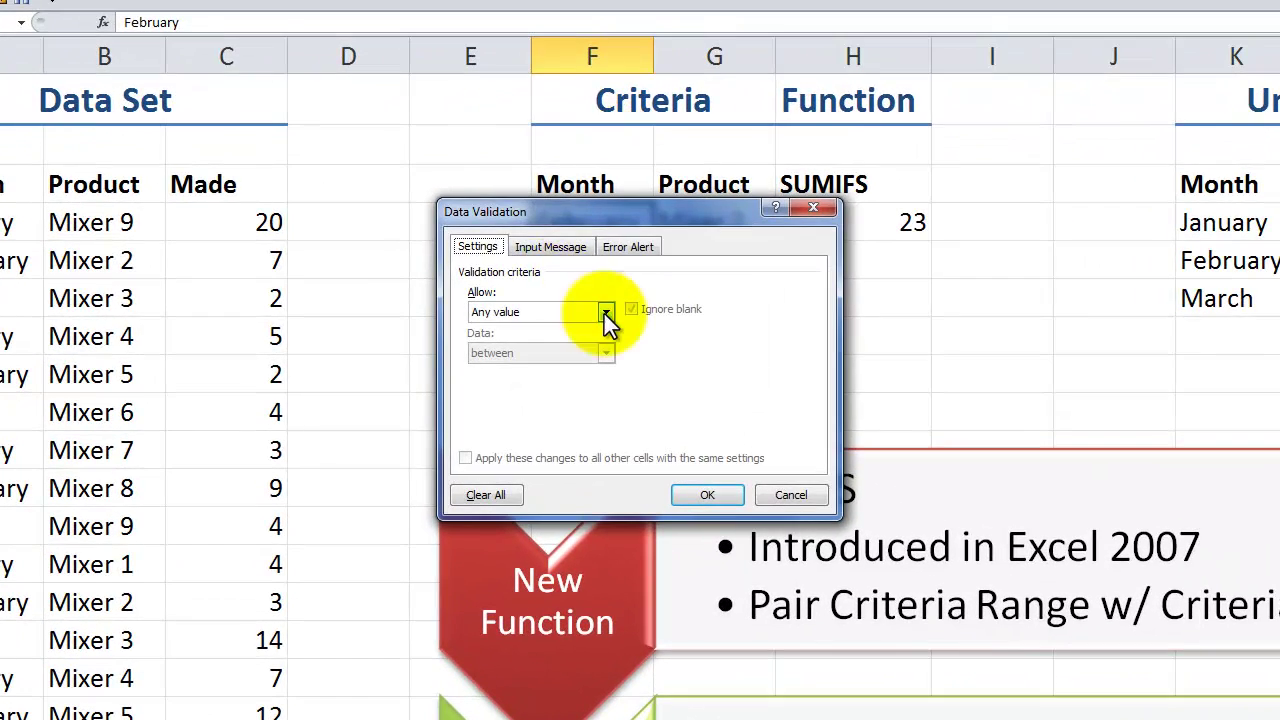
{"action": "left_click", "coordinate": [606, 314]}
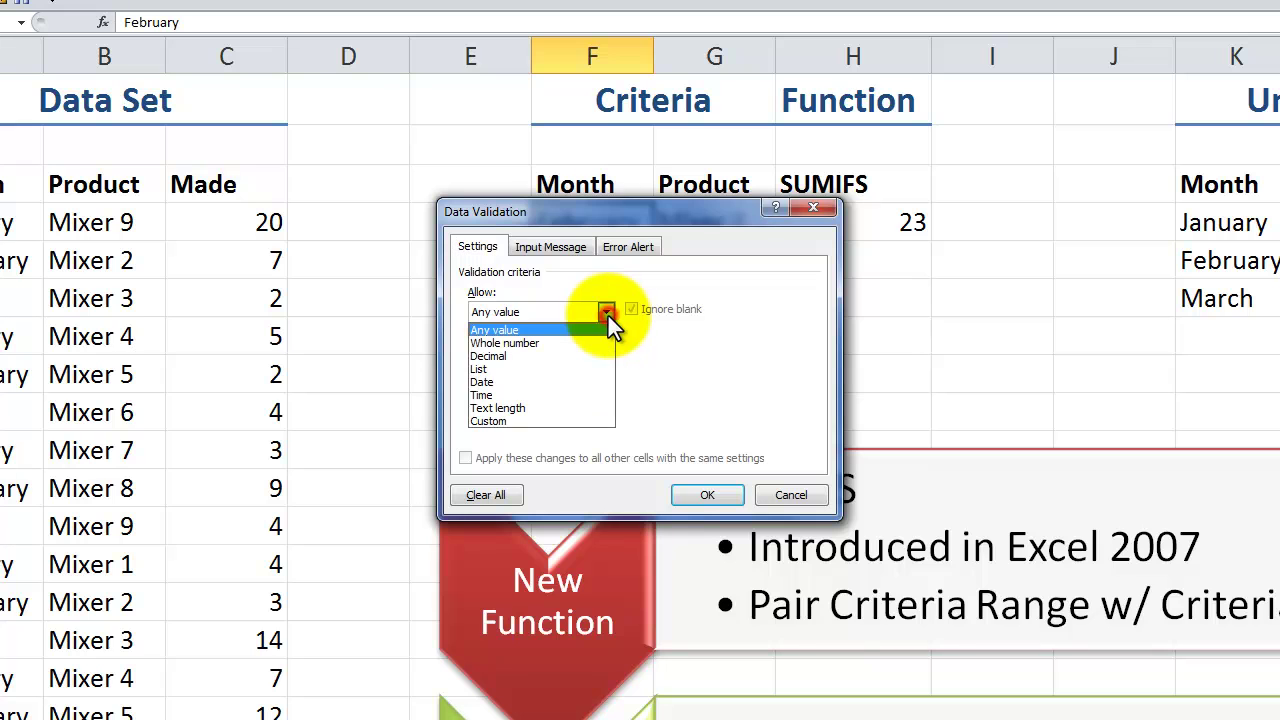
{"action": "left_click", "coordinate": [536, 372]}
{"action": "left_click", "coordinate": [511, 393]}
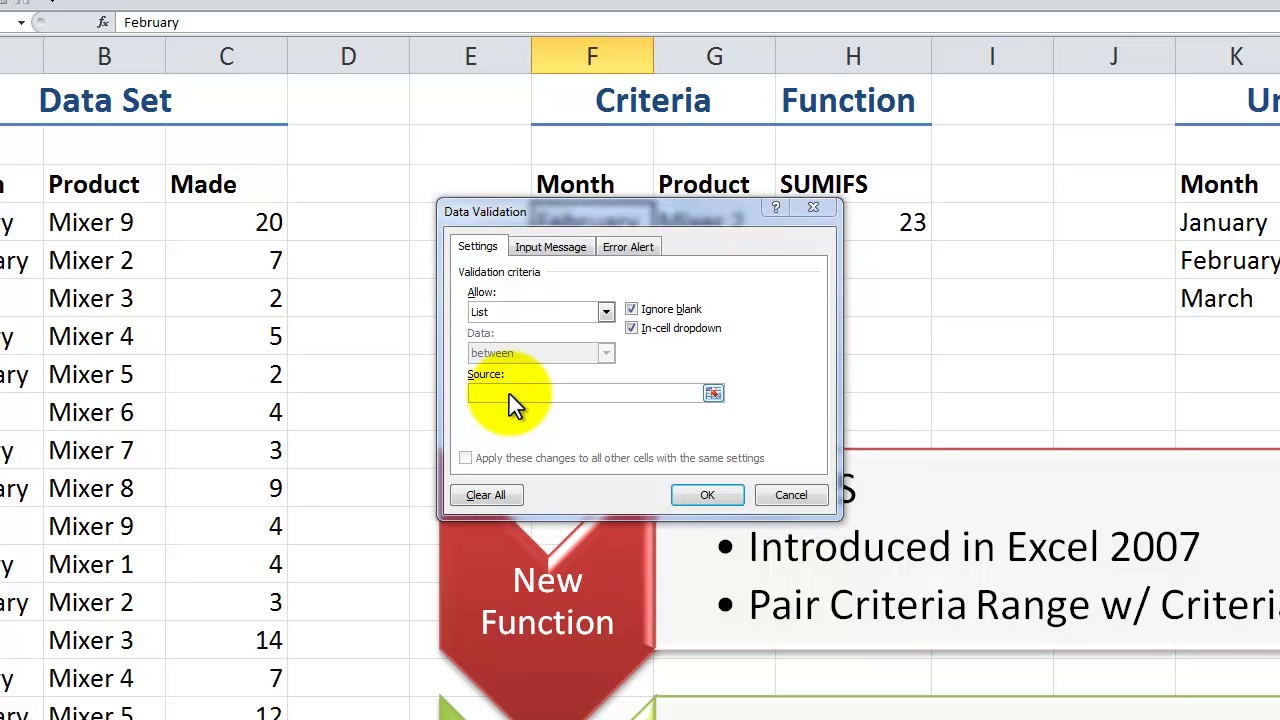
{"action": "key", "text": "F3"}
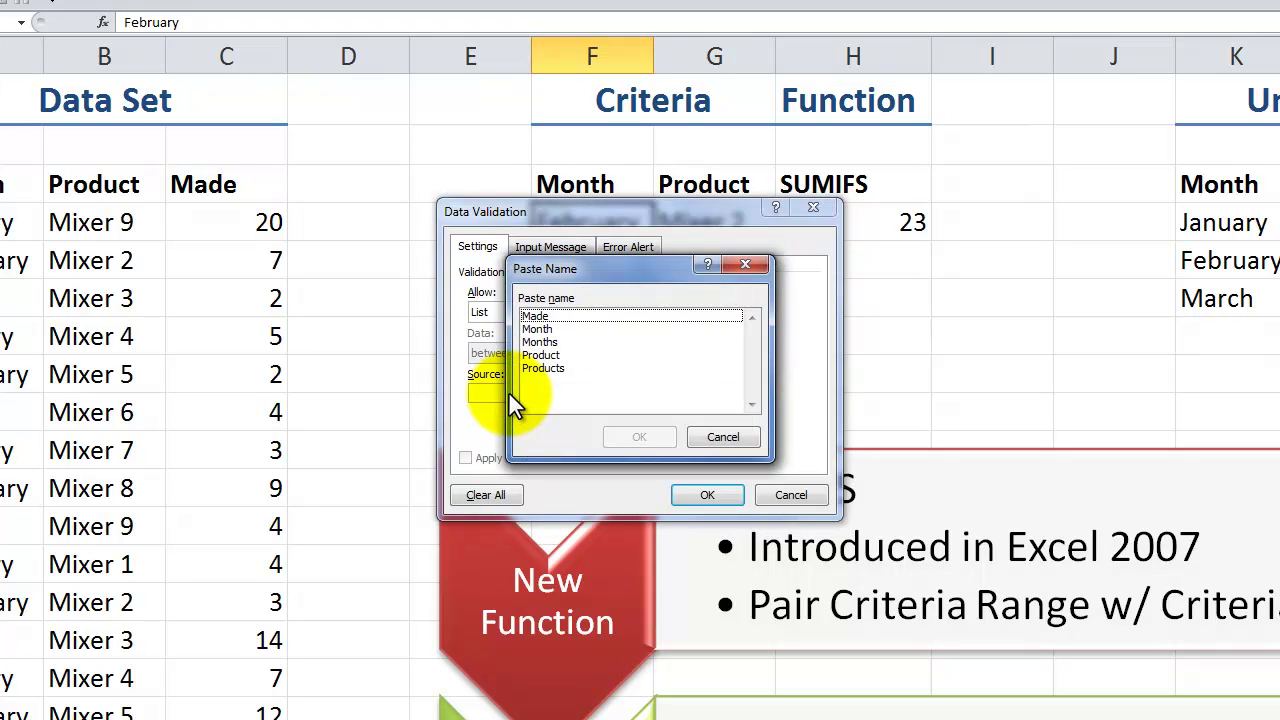
{"action": "left_click", "coordinate": [543, 343]}
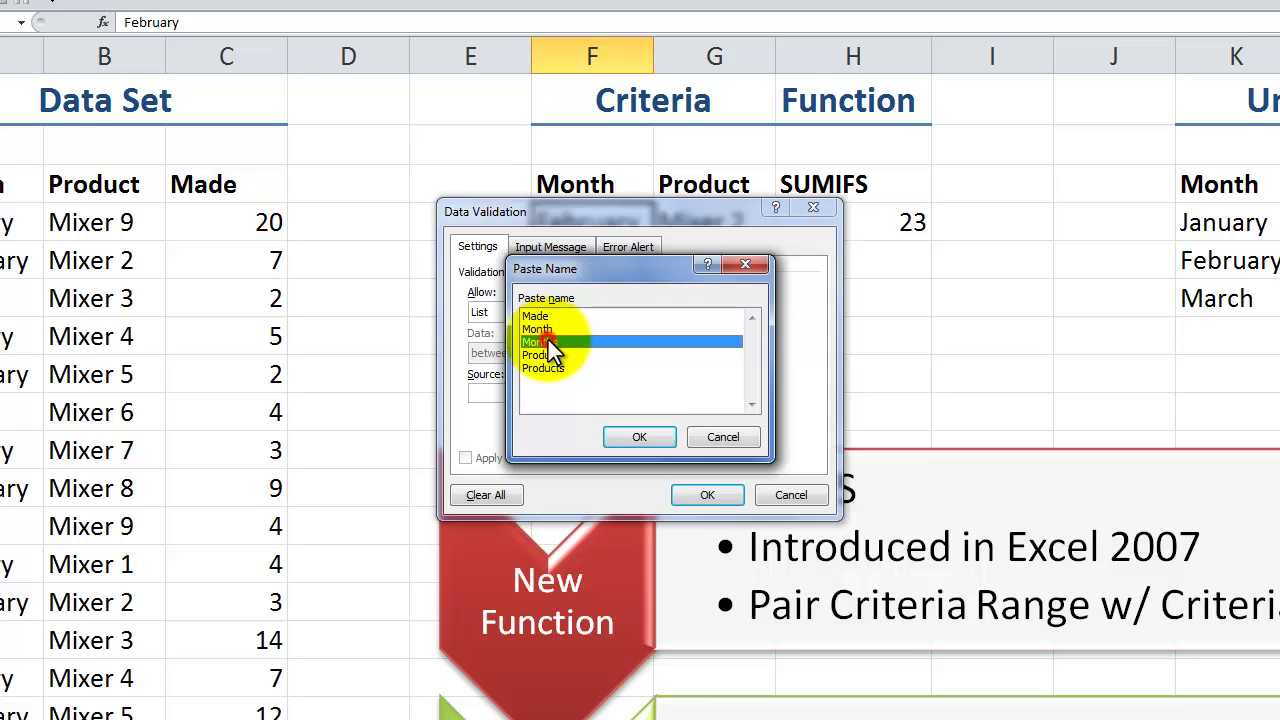
{"action": "left_click", "coordinate": [652, 442]}
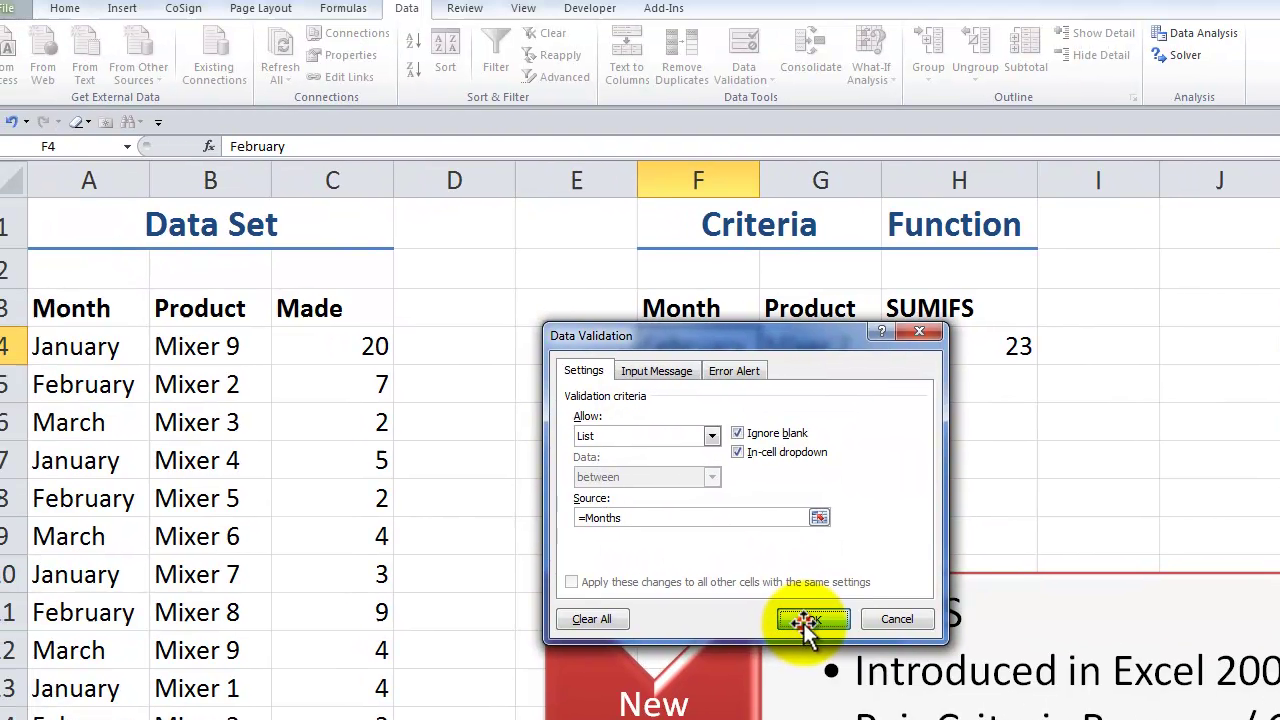
{"action": "left_click", "coordinate": [707, 494]}
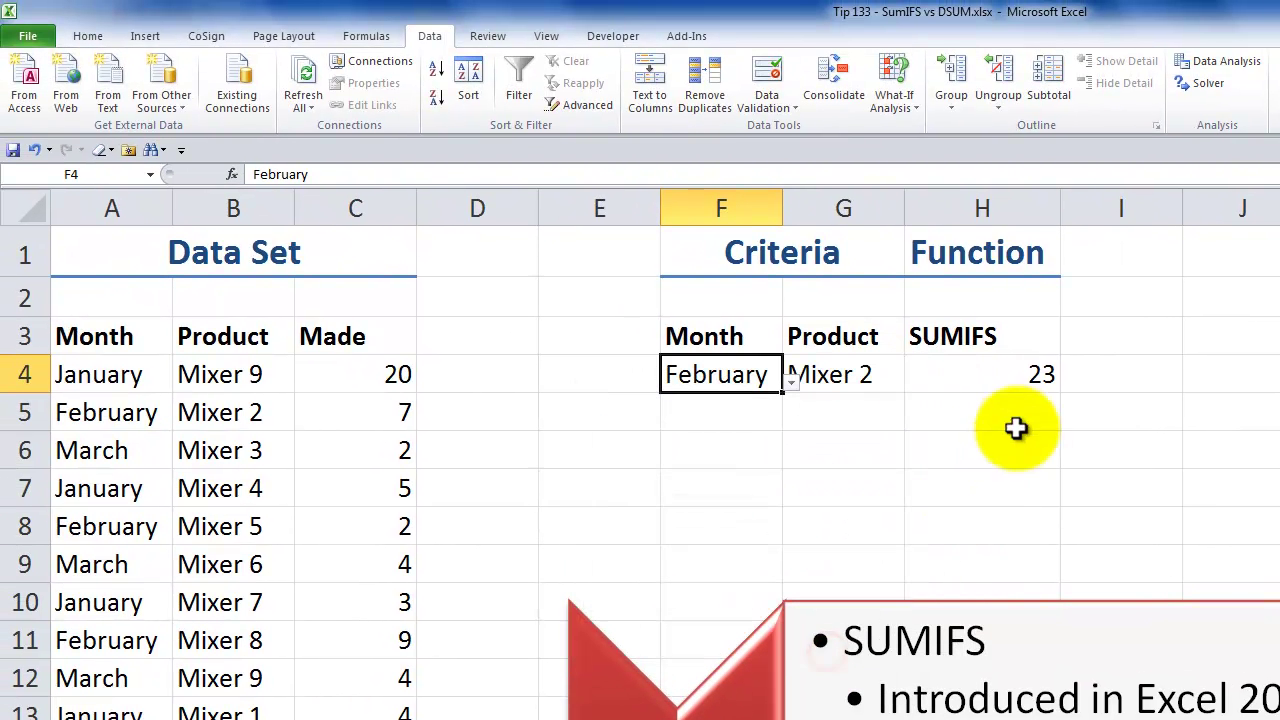
- Give G4 a List data validation whose source is the Products named range
{"action": "left_click", "coordinate": [846, 387]}
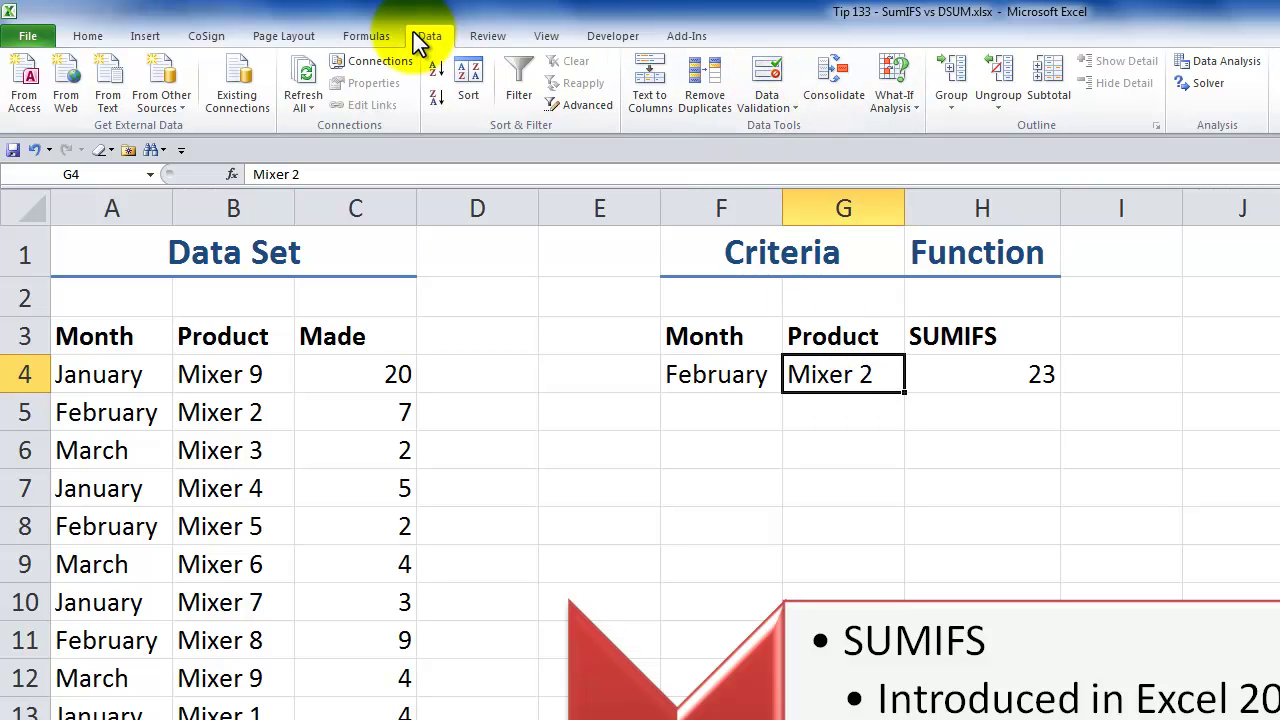
{"action": "left_click", "coordinate": [767, 101]}
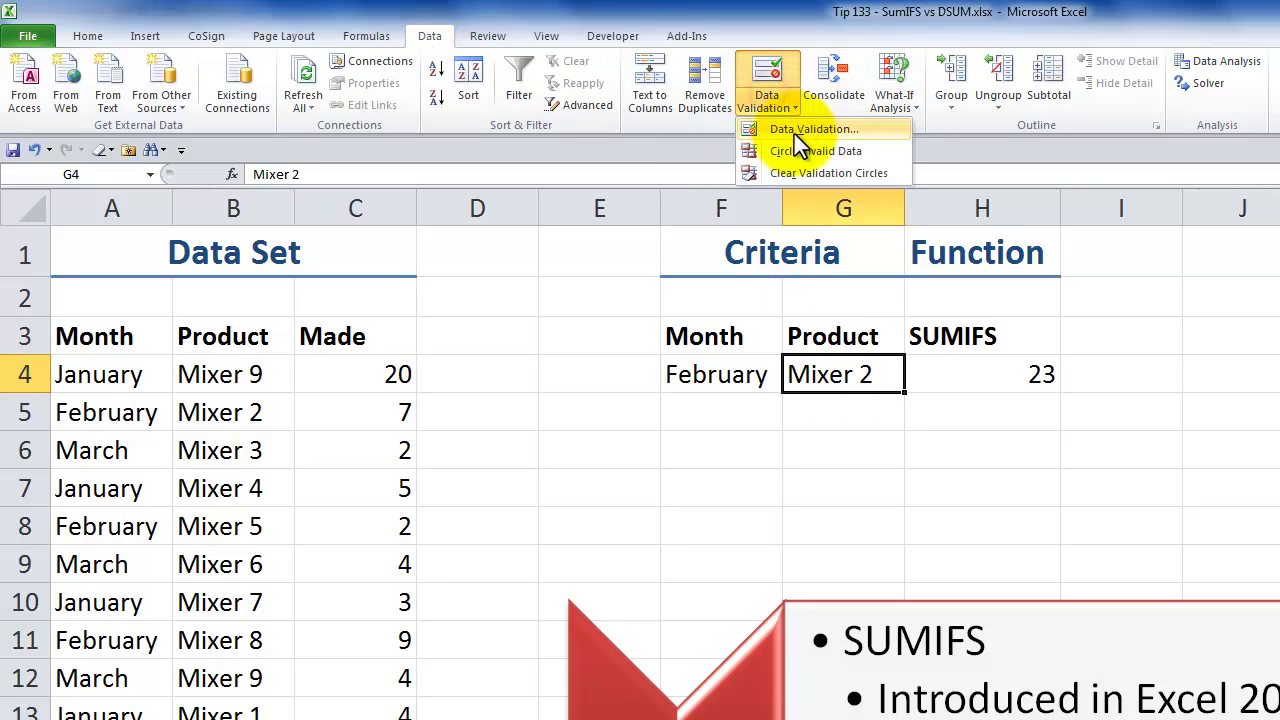
{"action": "left_click", "coordinate": [795, 134]}
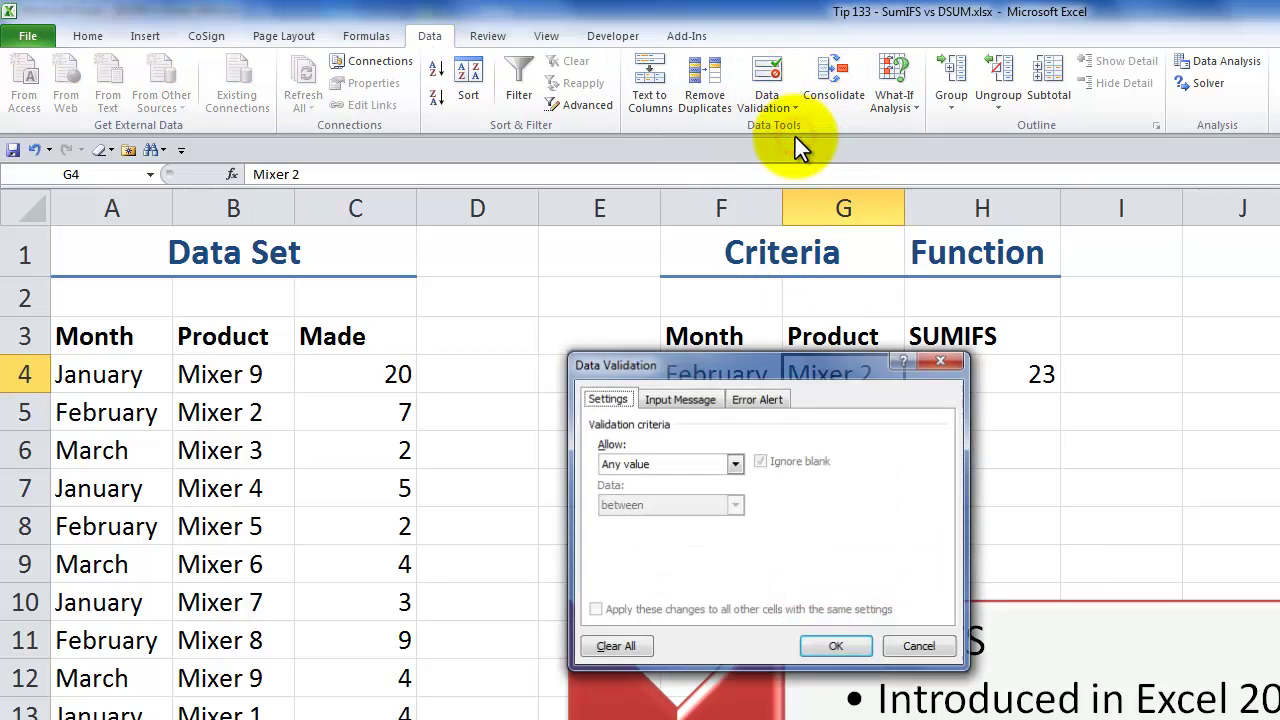
{"action": "left_click", "coordinate": [734, 463]}
{"action": "left_click", "coordinate": [662, 527]}
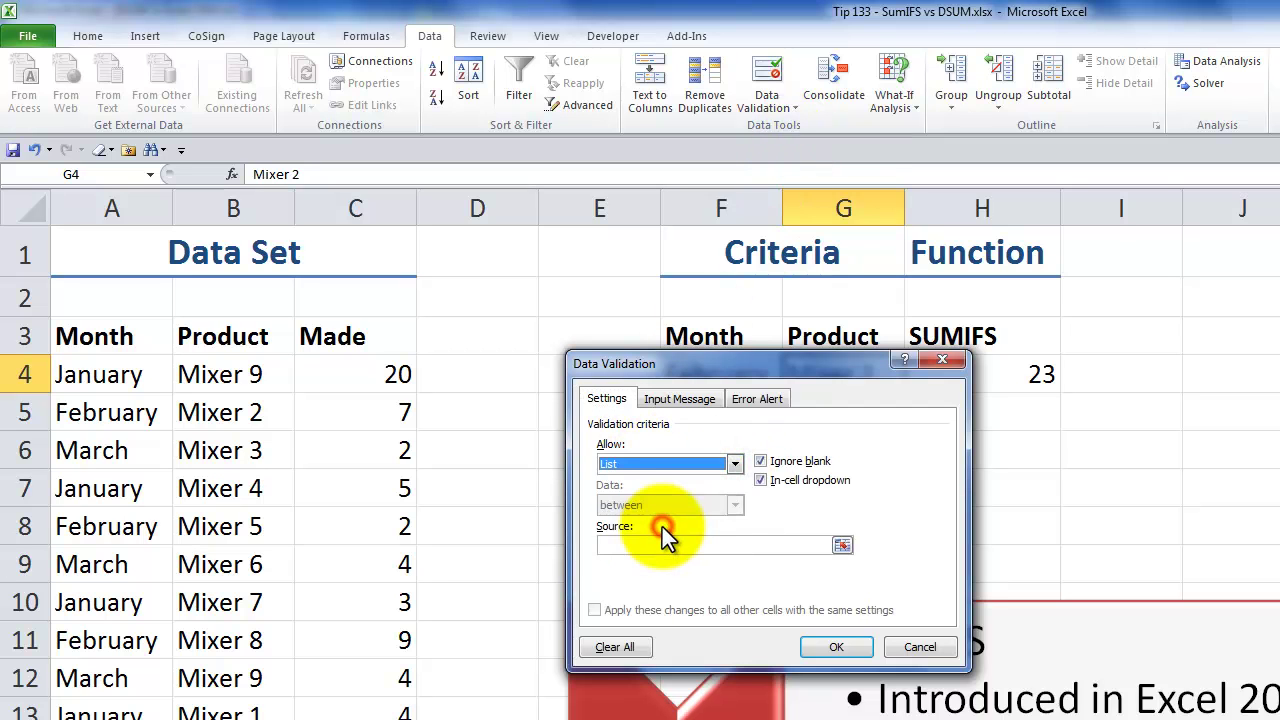
{"action": "left_click", "coordinate": [628, 545]}
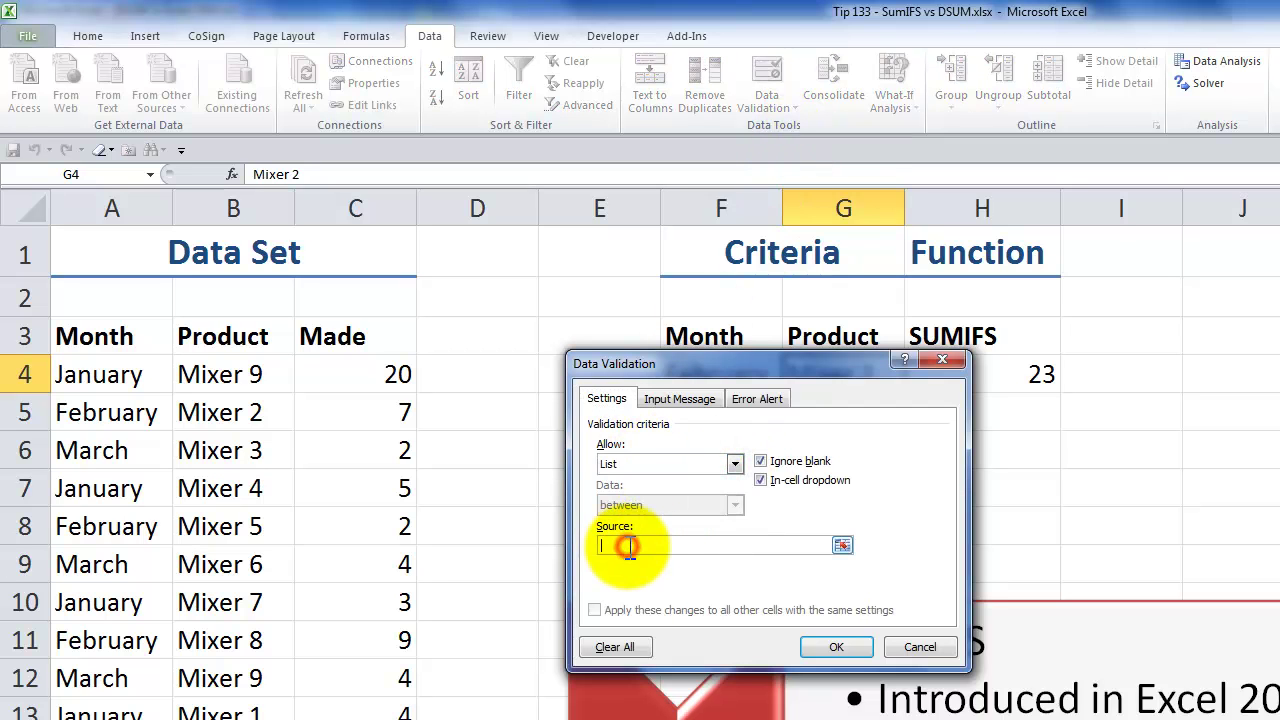
{"action": "key", "text": "F3"}
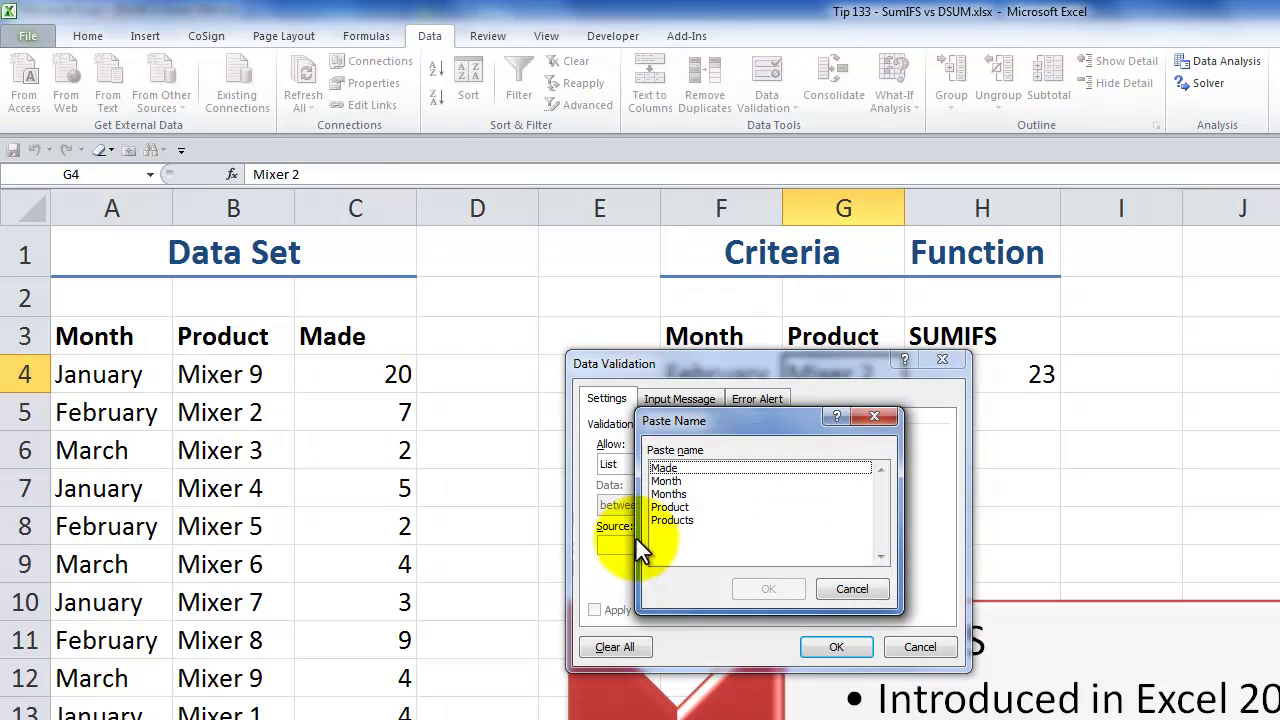
{"action": "left_click", "coordinate": [685, 520]}
{"action": "left_click", "coordinate": [768, 589]}
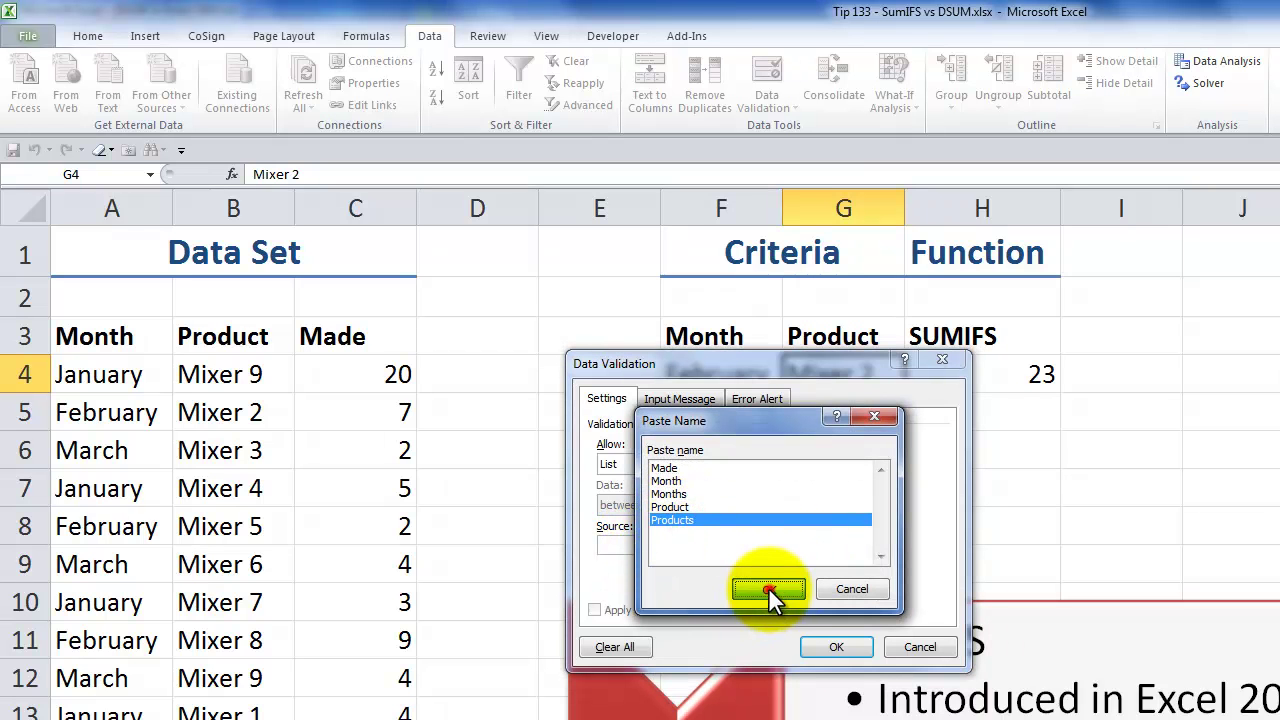
{"action": "left_click", "coordinate": [833, 647]}
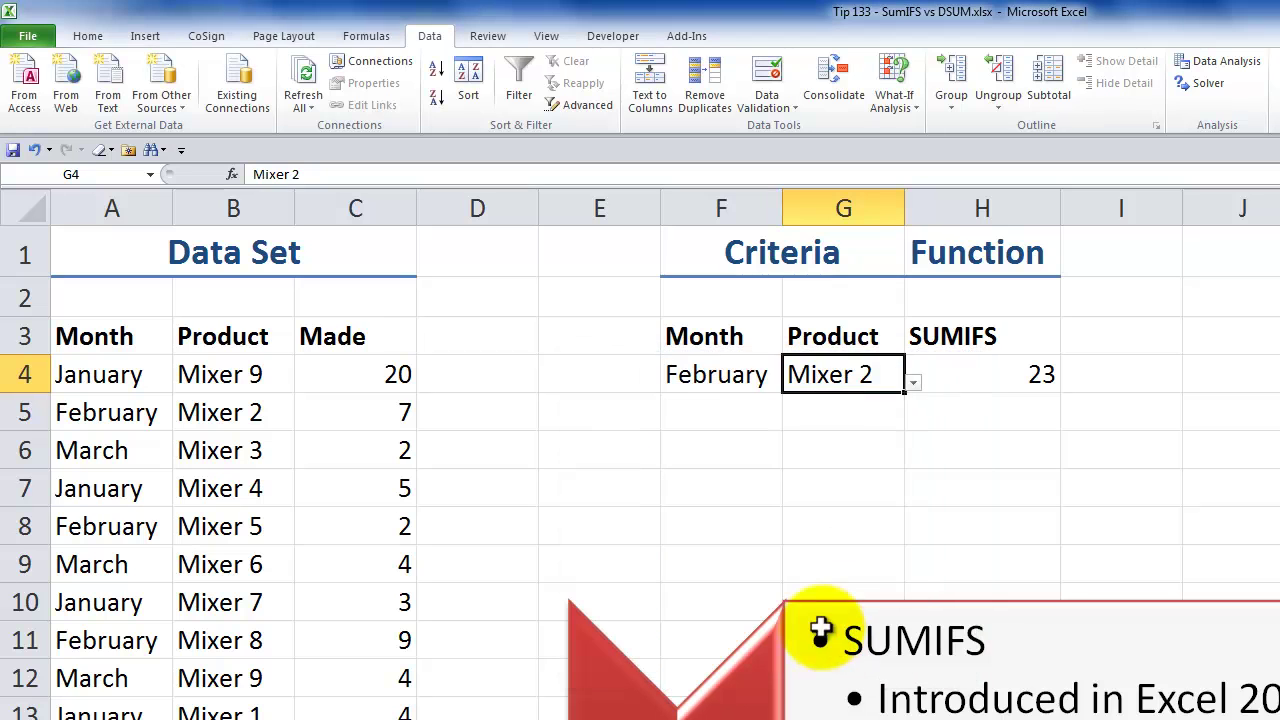
- Choose March from the Month dropdown in F4
{"action": "left_click", "coordinate": [745, 383]}
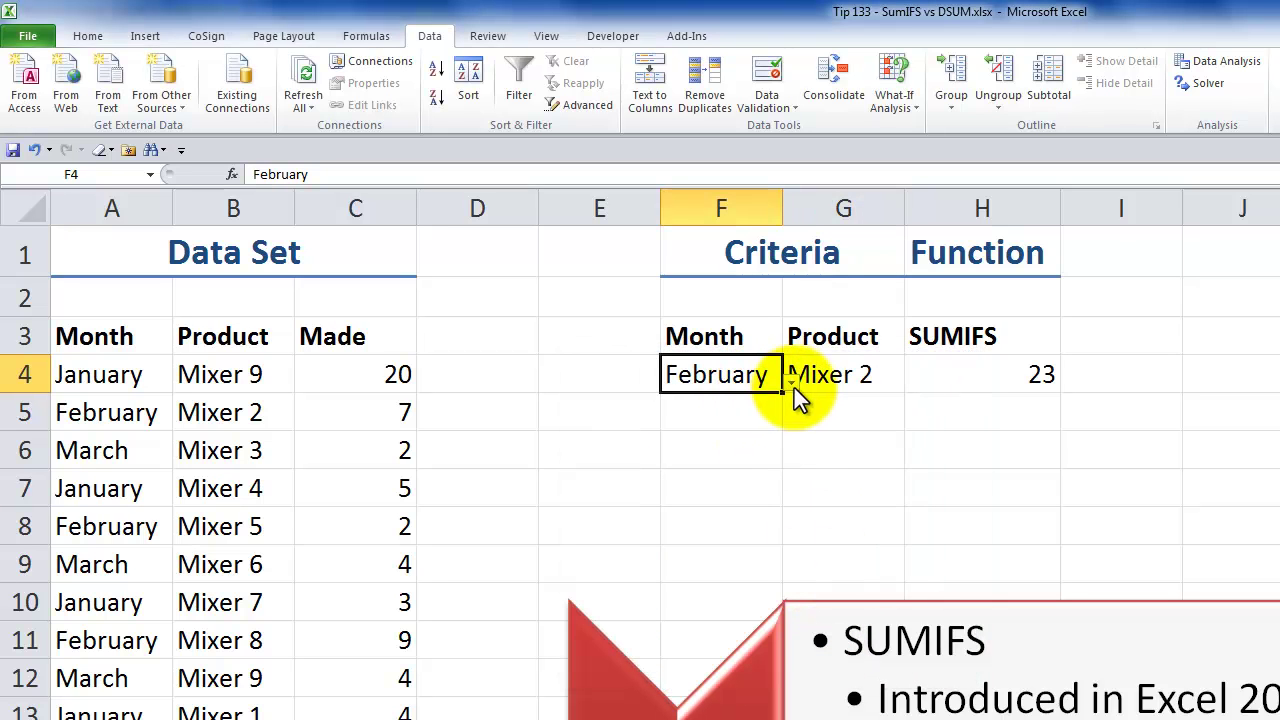
{"action": "left_click", "coordinate": [790, 384]}
{"action": "left_click", "coordinate": [677, 456]}
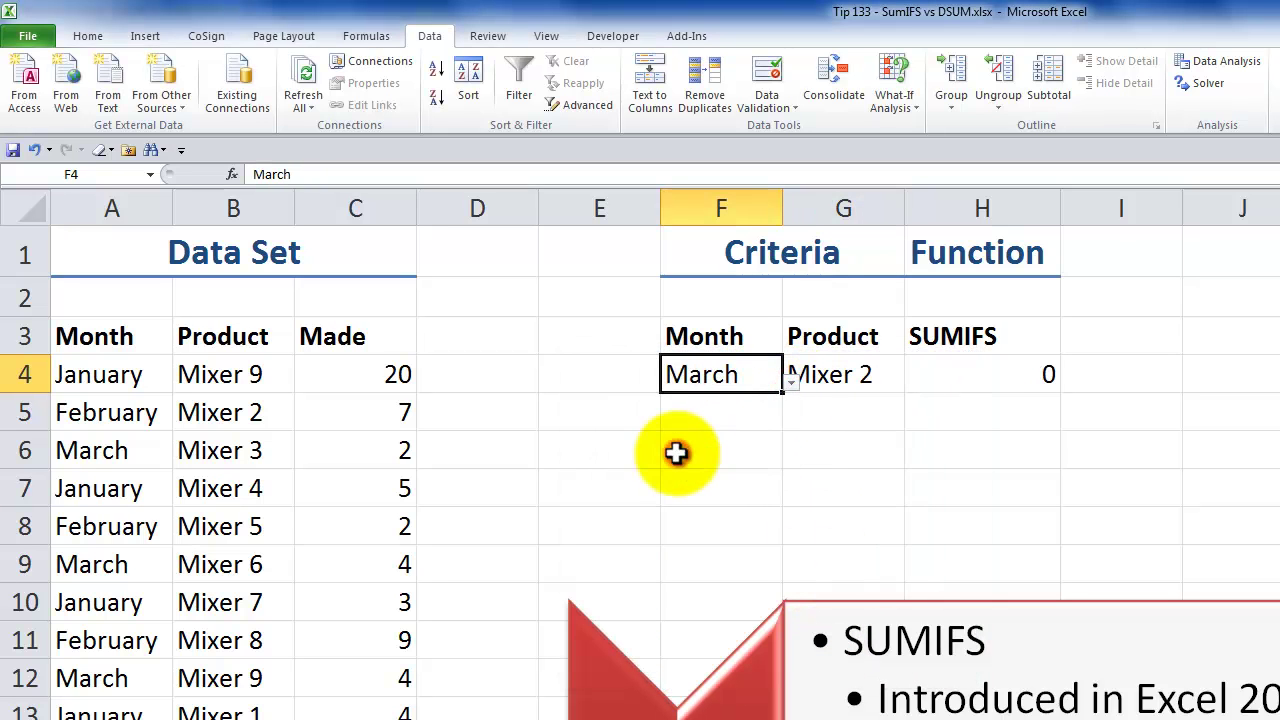
- Try Mixer 4 and Mixer 2 in the G4 Product dropdown, then settle on Mixer 6, giving 22 in H4
{"action": "left_click", "coordinate": [855, 378]}
{"action": "left_click", "coordinate": [910, 384]}
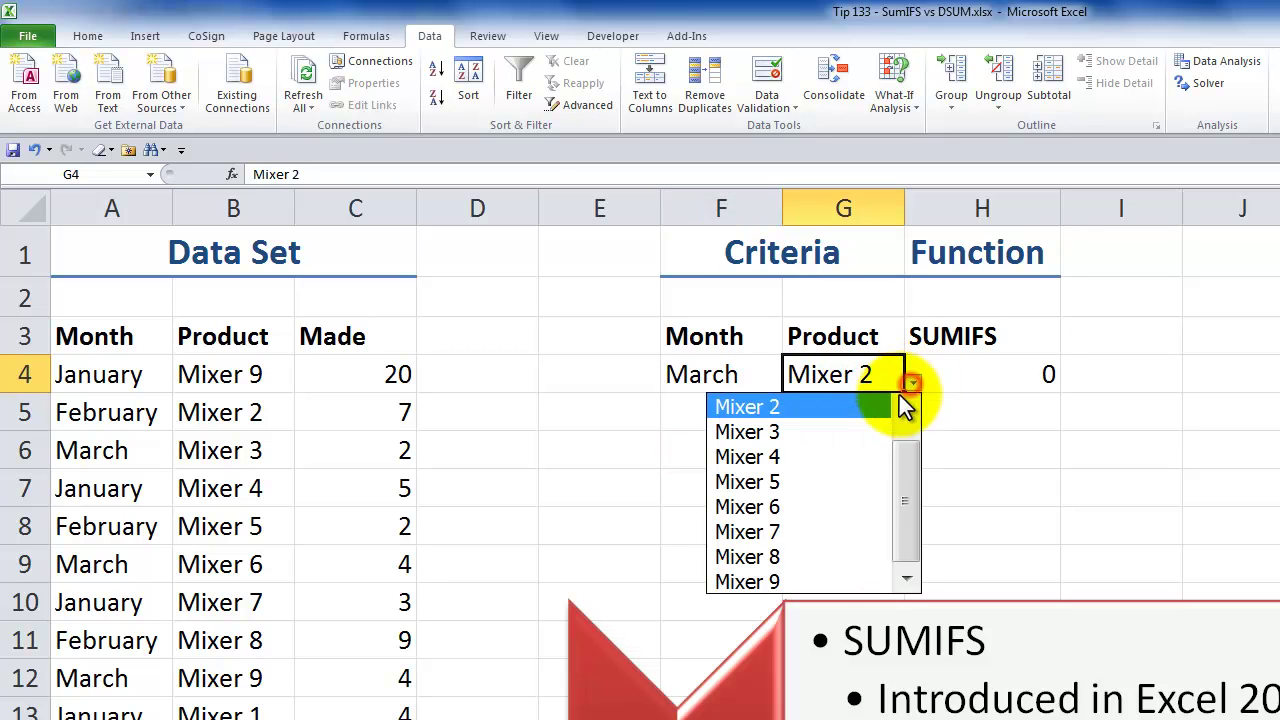
{"action": "left_click", "coordinate": [780, 456]}
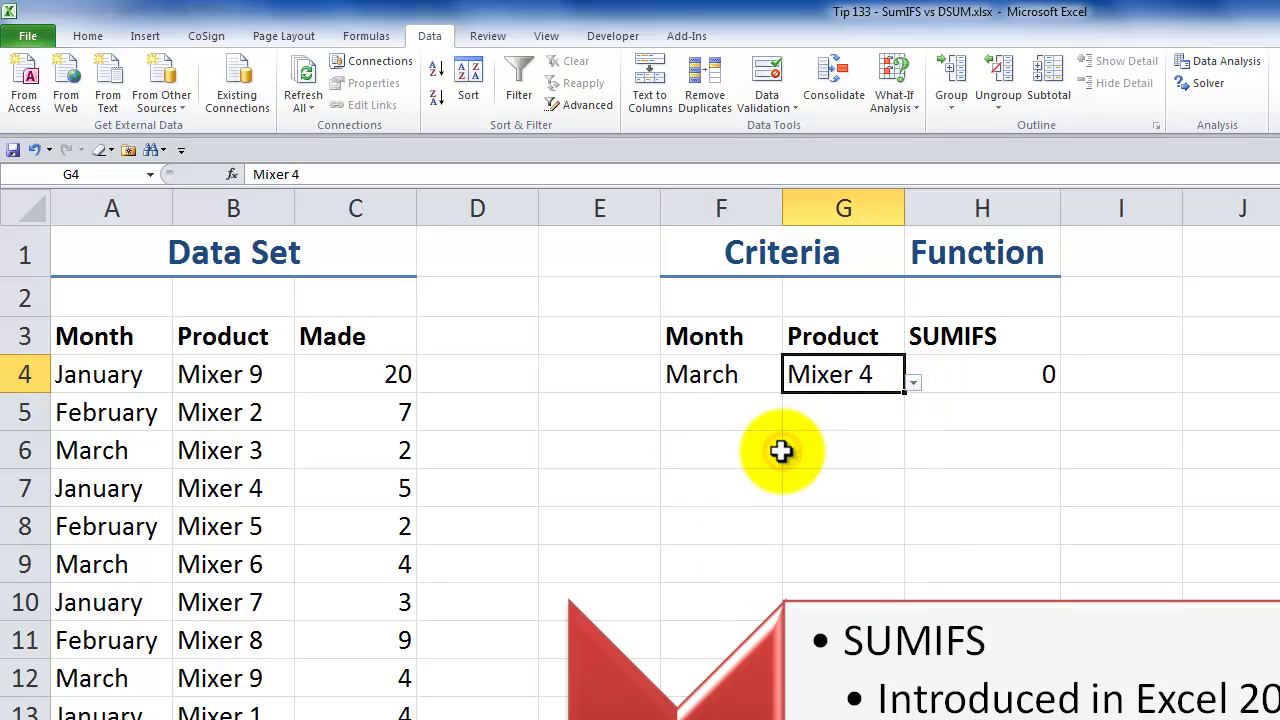
{"action": "left_click", "coordinate": [912, 388]}
{"action": "left_click", "coordinate": [792, 406]}
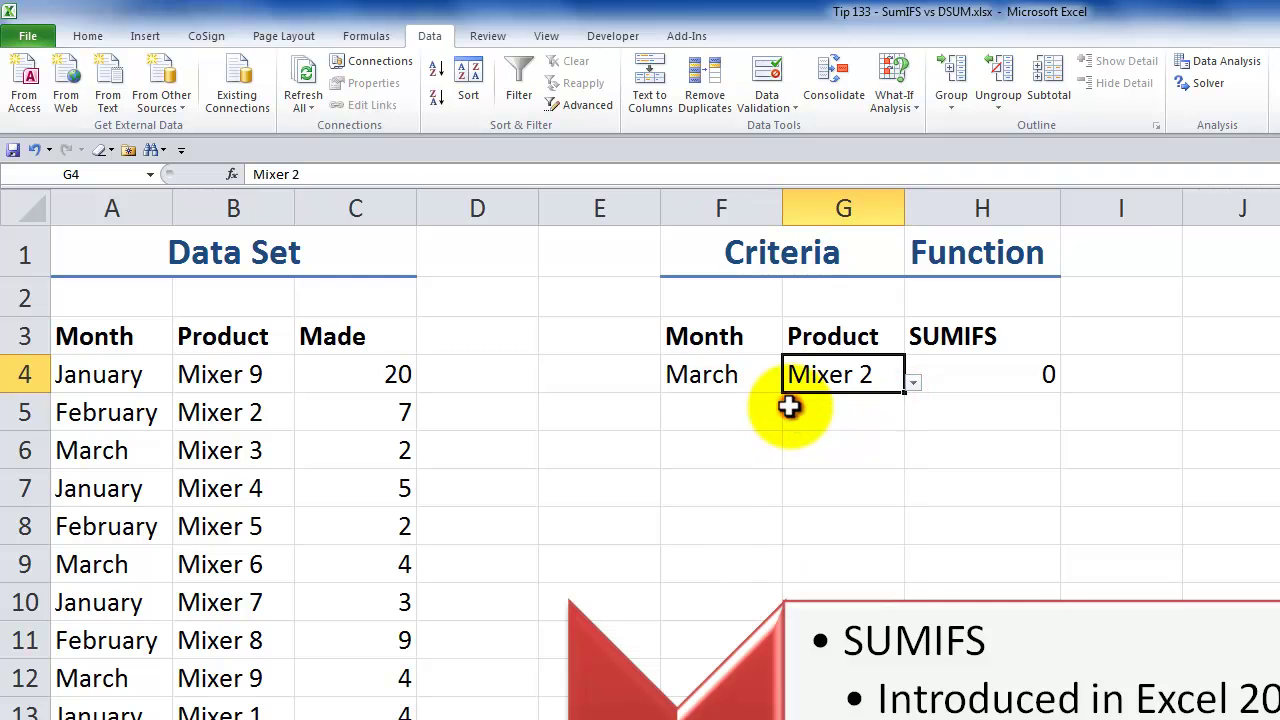
{"action": "left_click", "coordinate": [913, 384]}
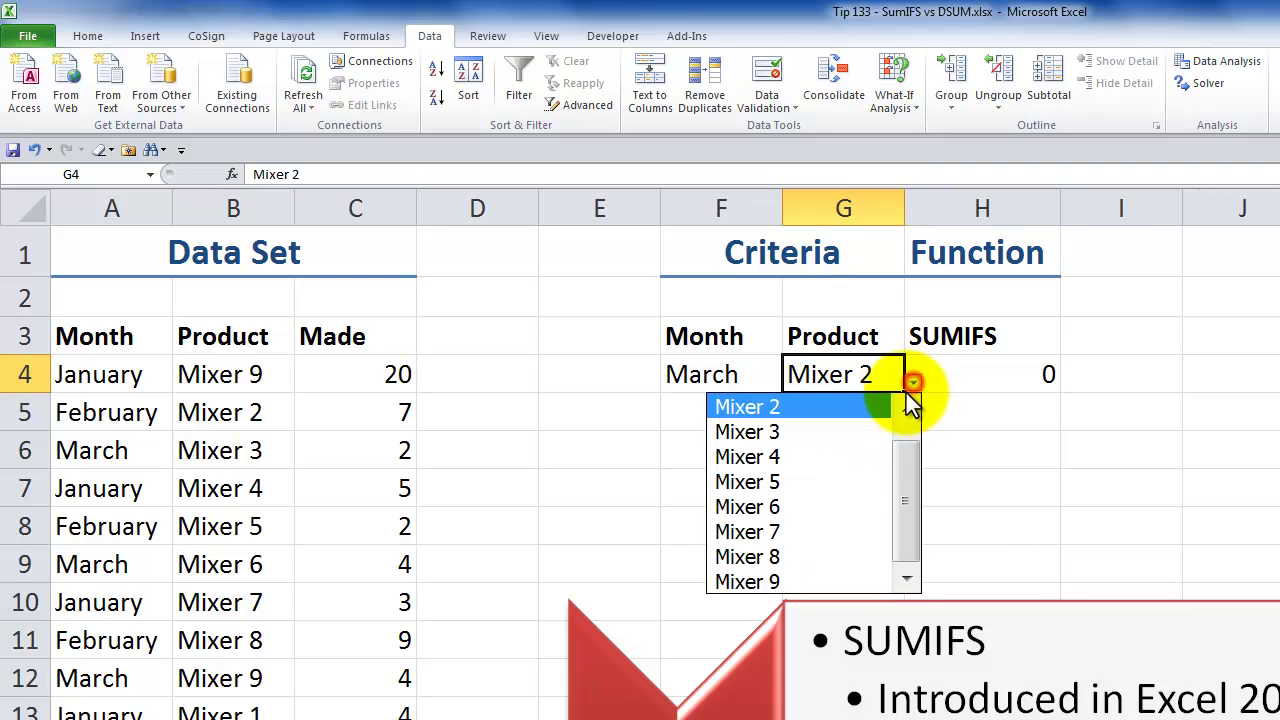
{"action": "left_click", "coordinate": [783, 506]}
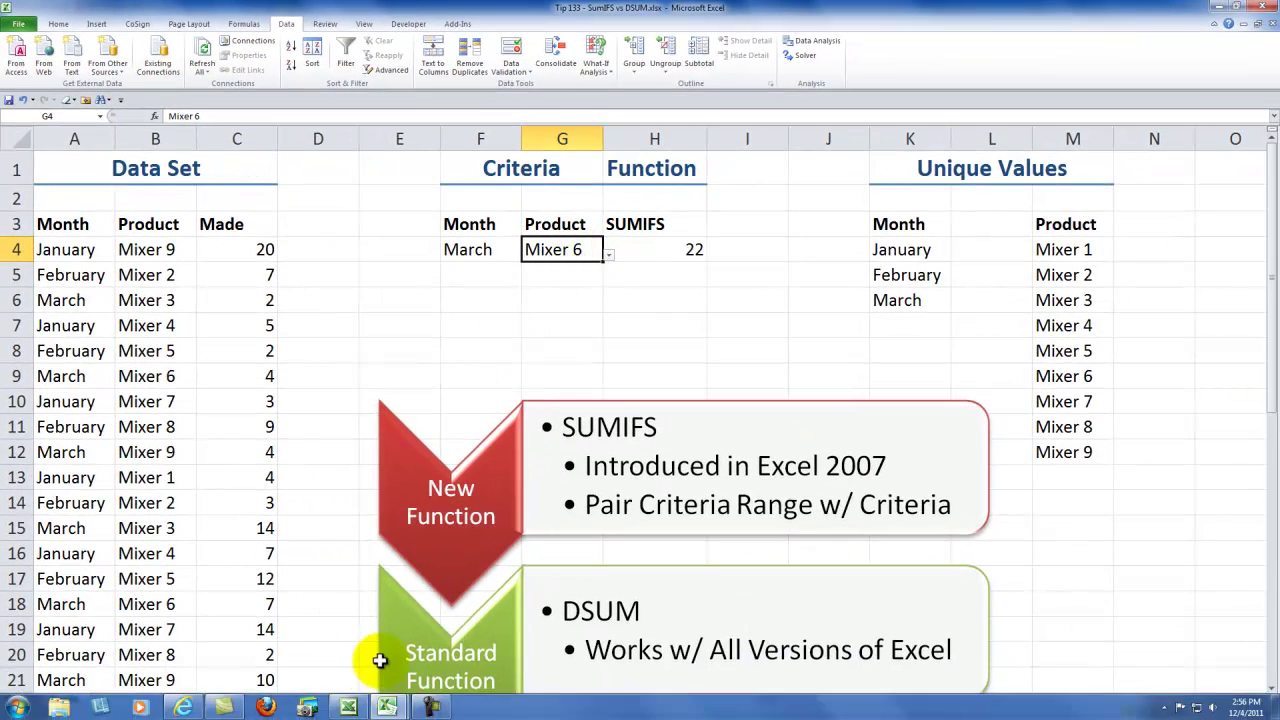
- Switch to the Open and Close workbook, then bring up the browser's 50 Best Tips for Excel 2007 page
{"action": "key", "text": "ctrl+Tab"}
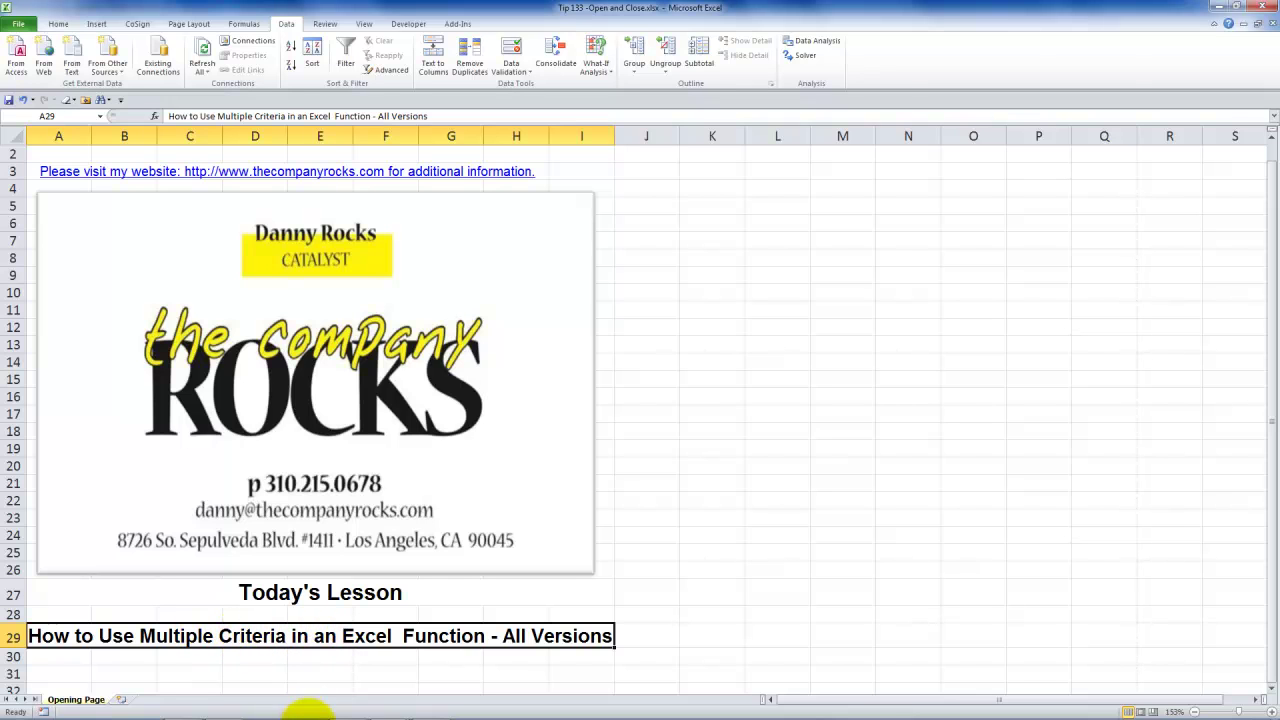
{"action": "mouse_move", "coordinate": [245, 710]}
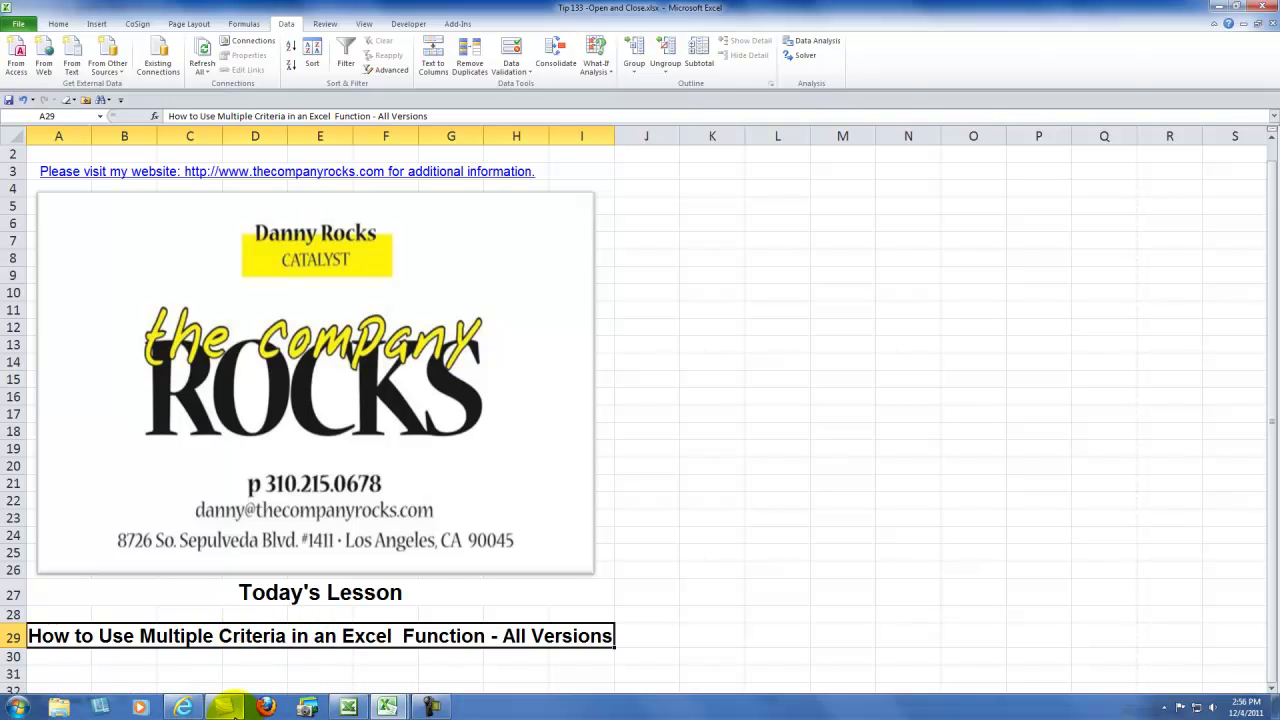
{"action": "left_click", "coordinate": [184, 706]}
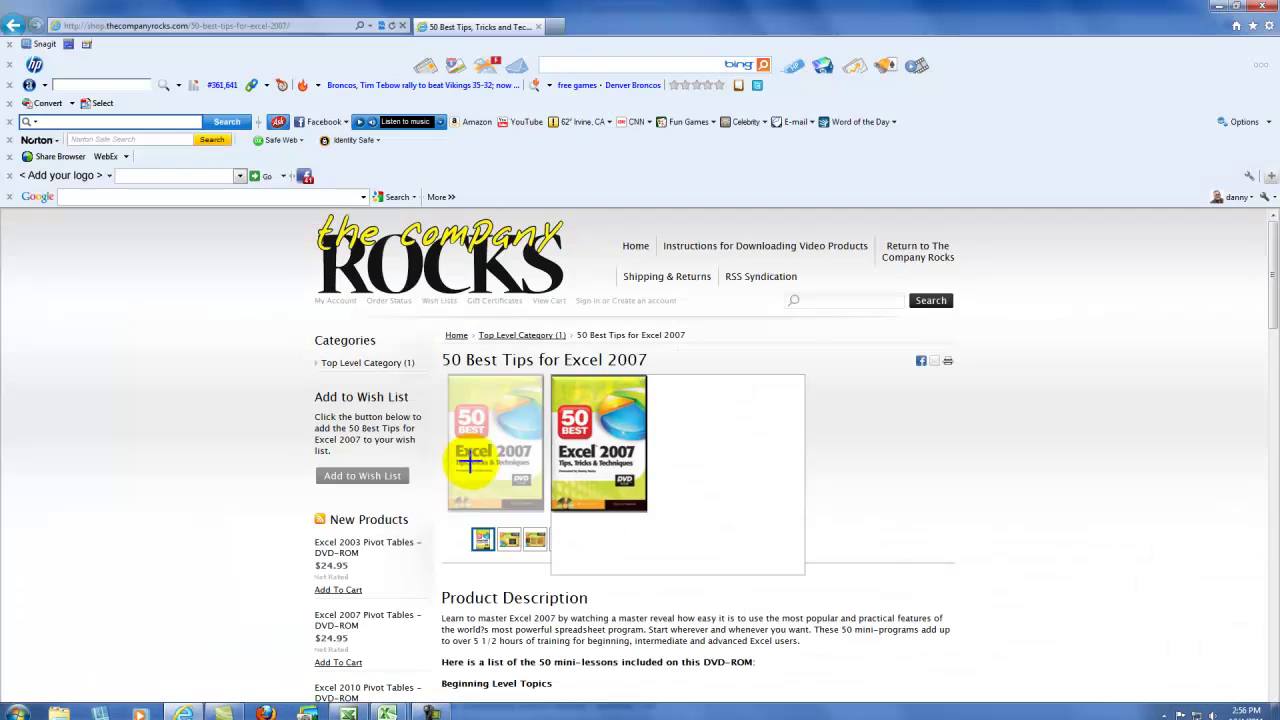